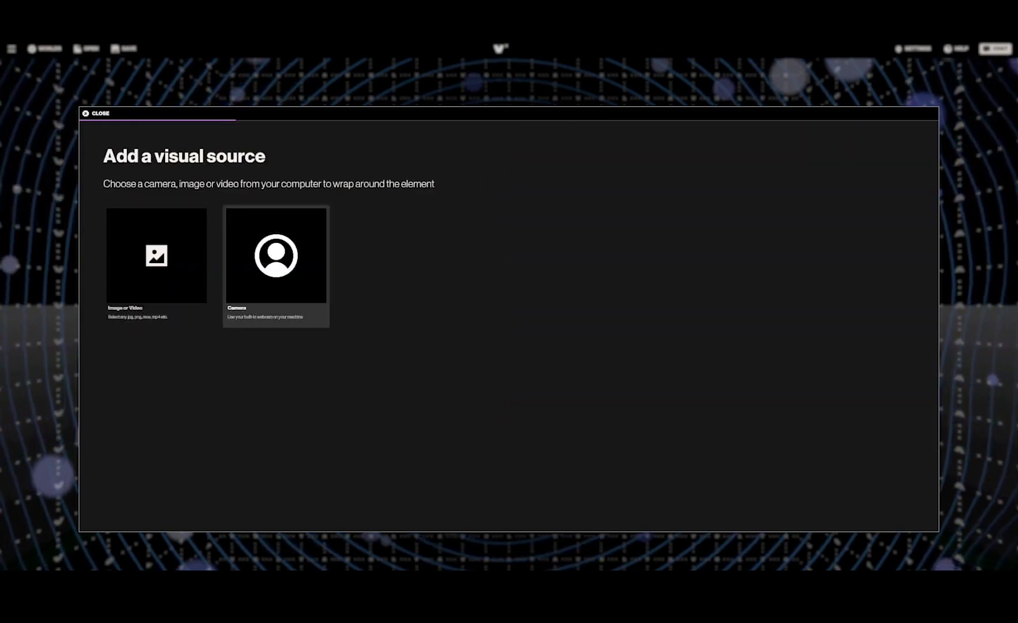
# Add the Integrated Webcam as the camera source wrapped around the Swirly Portal
pyautogui.click(276, 256)
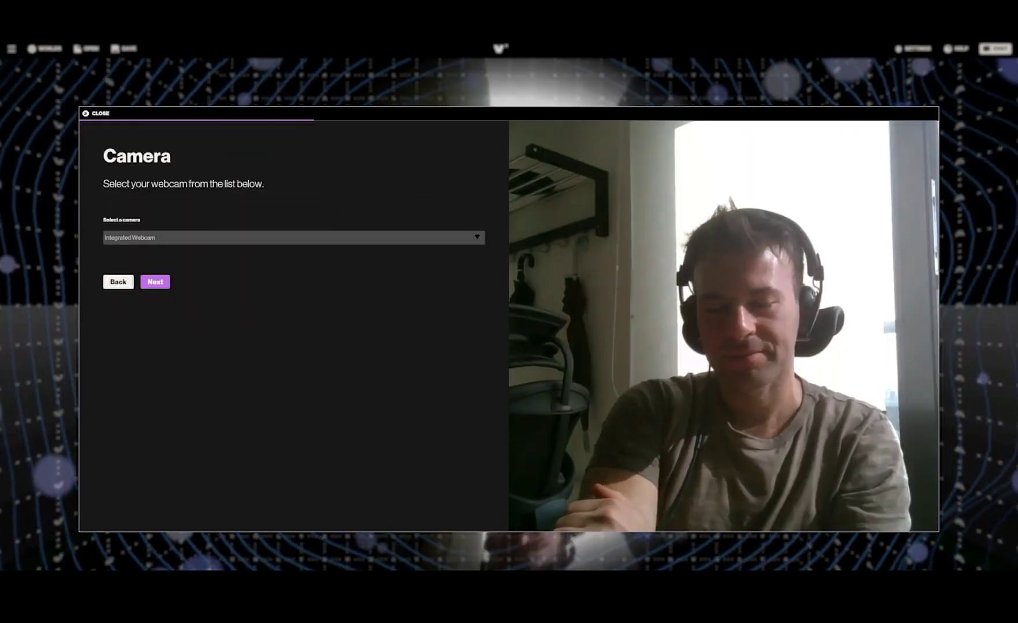
pyautogui.click(156, 282)
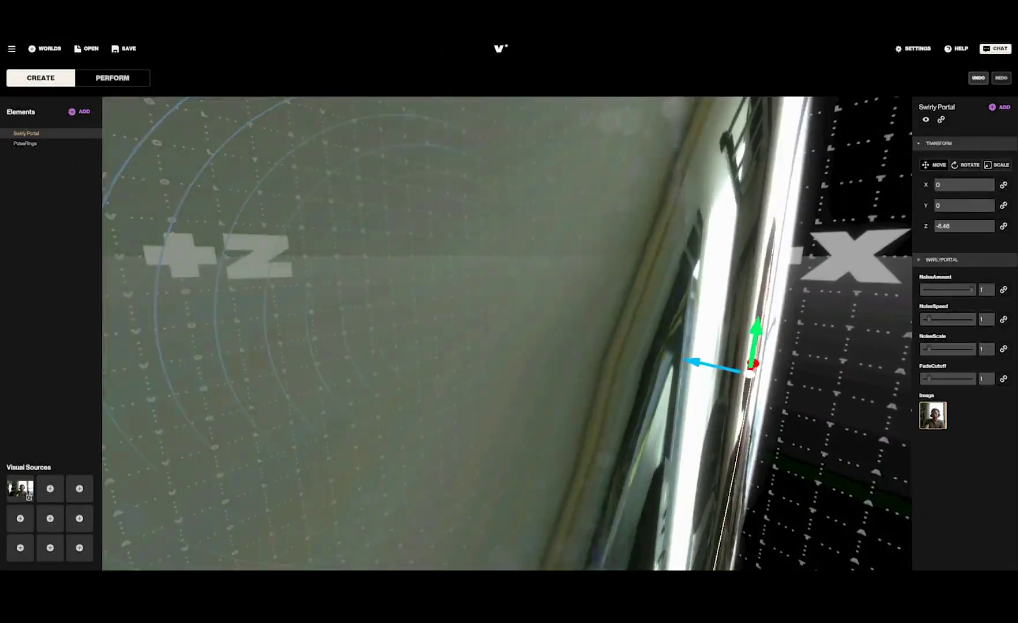
# Move the Swirly Portal to about Y 0.12 and Z -0.17, and rotate it to about -11.7 around Y
pyautogui.moveTo(695, 359); pyautogui.dragTo(512, 283)
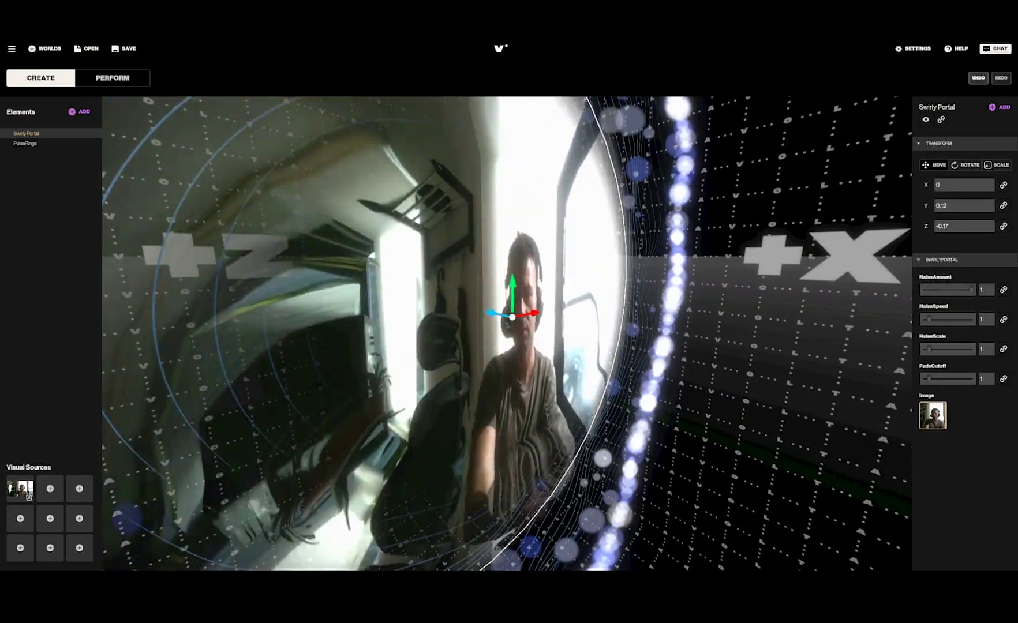
pyautogui.click(965, 165)
pyautogui.moveTo(512, 322); pyautogui.dragTo(513, 250)
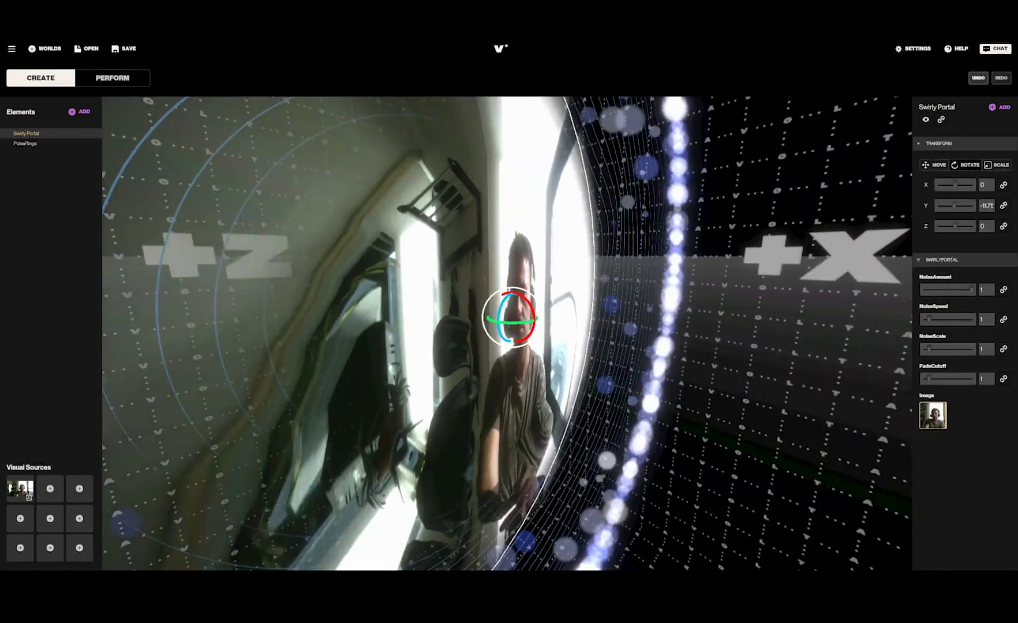
pyautogui.click(996, 165)
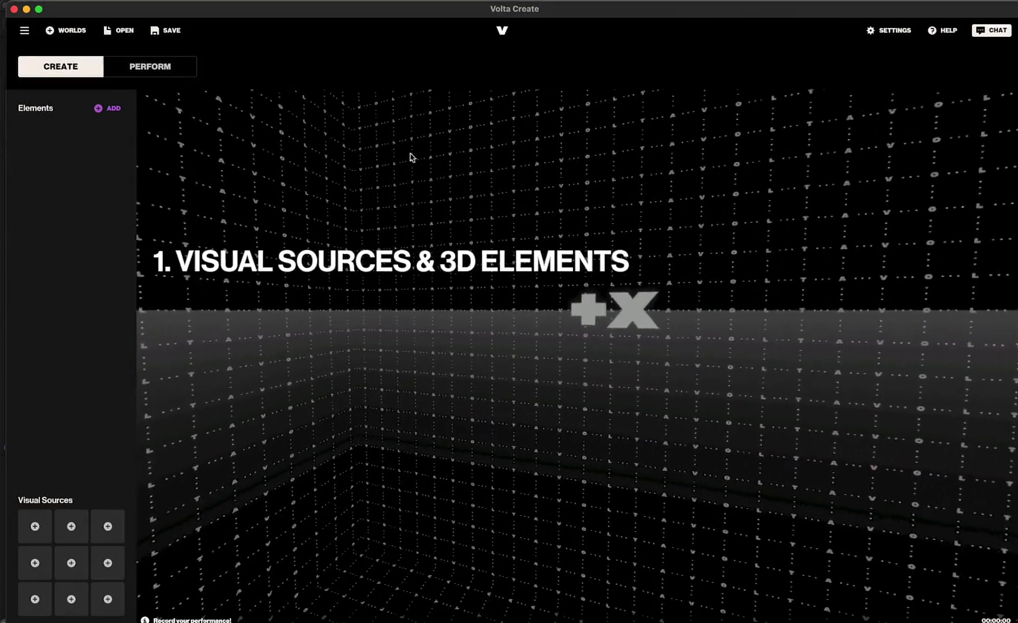
# Add the Rock 6 element from the element library to the empty scene
pyautogui.click(106, 108)
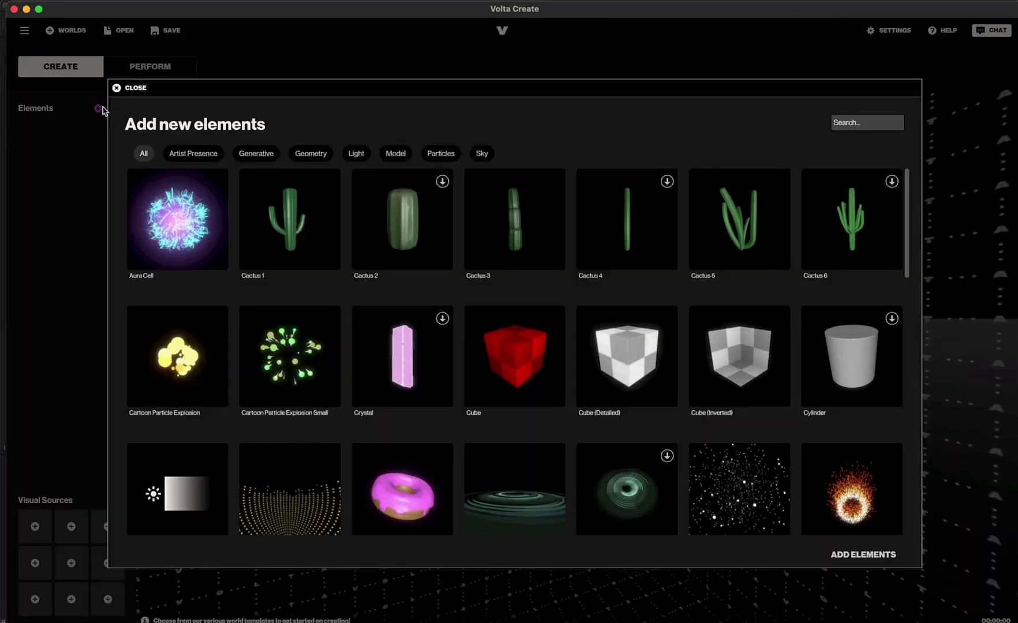
pyautogui.scroll(-5, 428, 363)
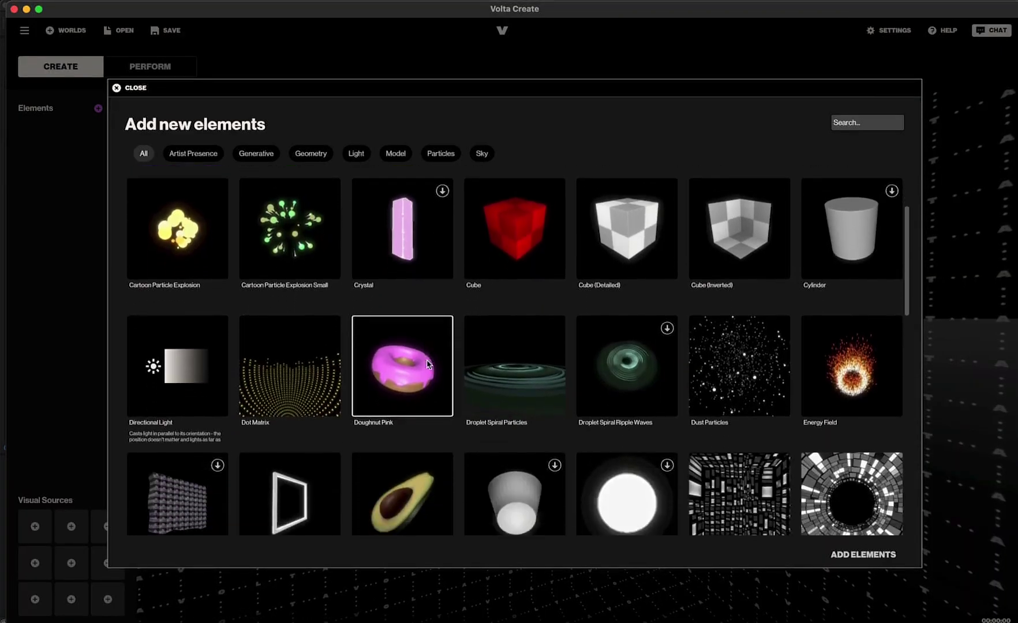
pyautogui.scroll(-5, 429, 364)
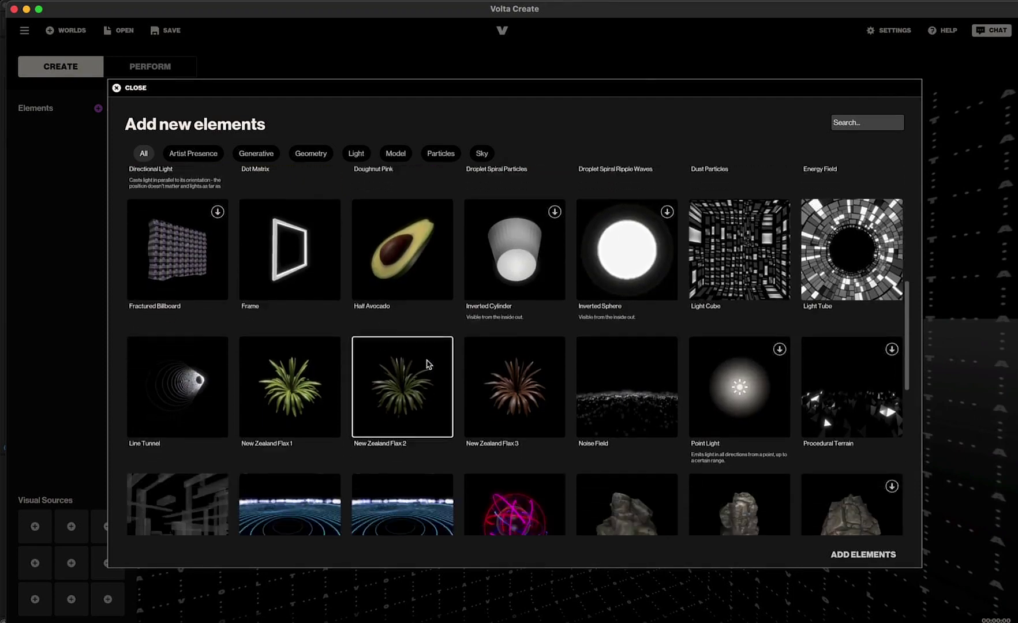
pyautogui.scroll(-1, 428, 364)
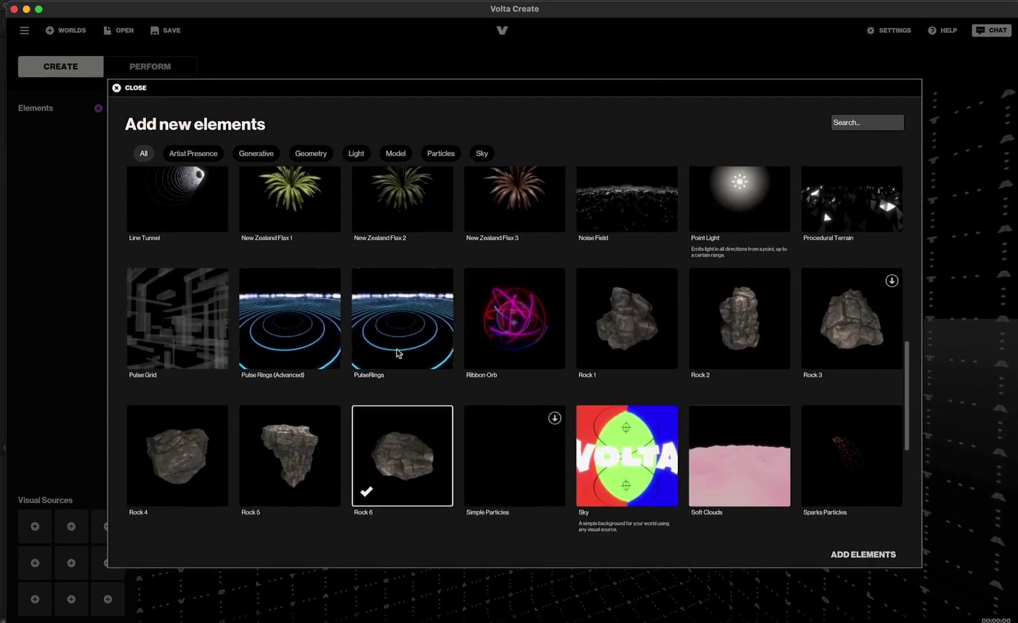
pyautogui.click(863, 554)
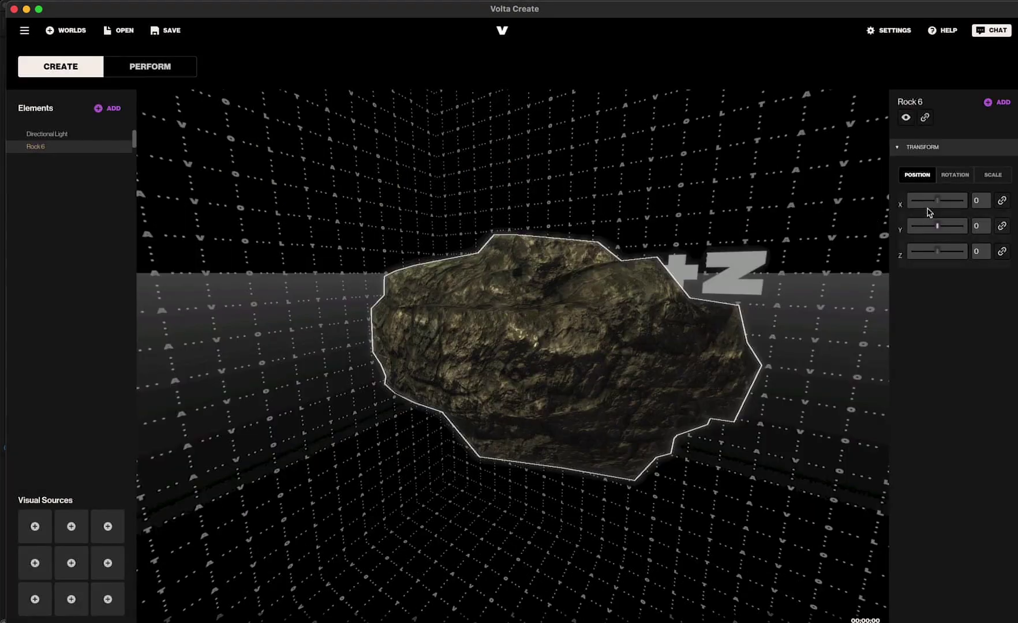
# Set the rock's X position to -4
pyautogui.moveTo(939, 203); pyautogui.dragTo(937, 203)
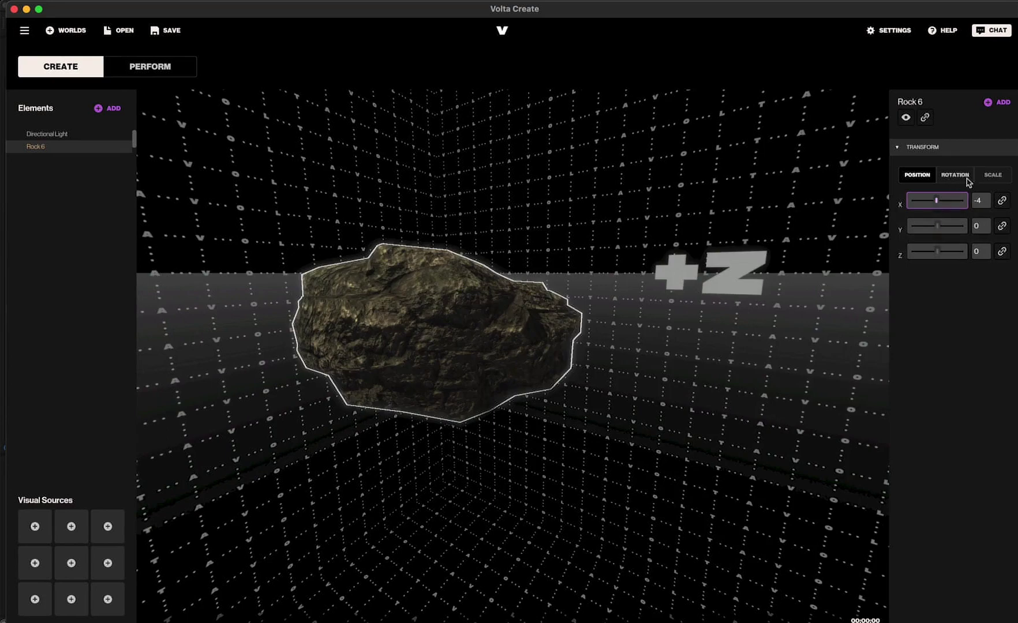
# Try stretching the rock to an X scale of 4 and reset its X scale to 1
pyautogui.click(992, 176)
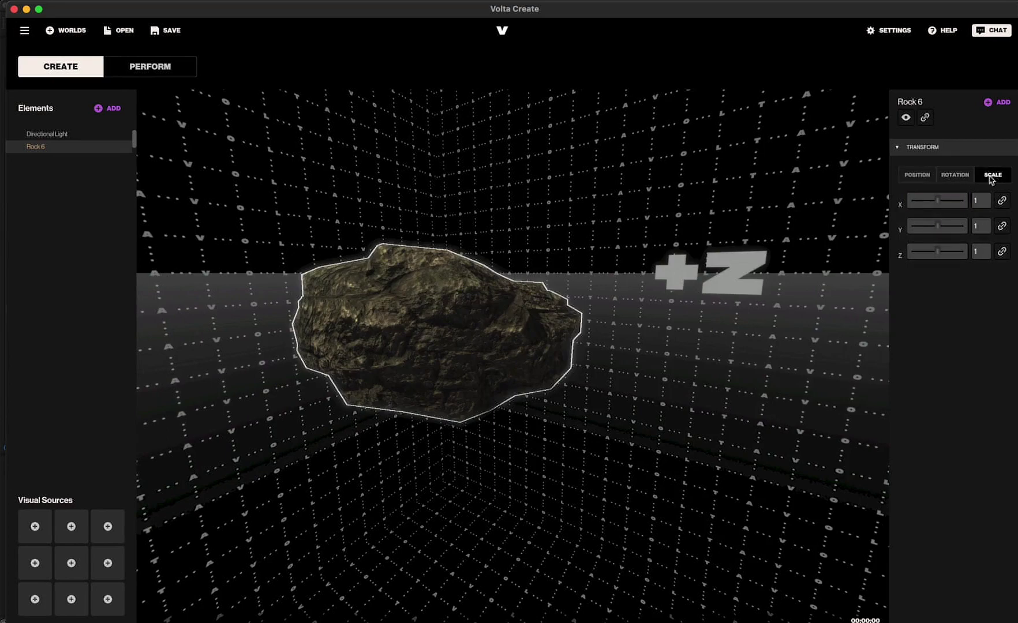
pyautogui.click(938, 202)
pyautogui.moveTo(939, 203); pyautogui.dragTo(940, 204)
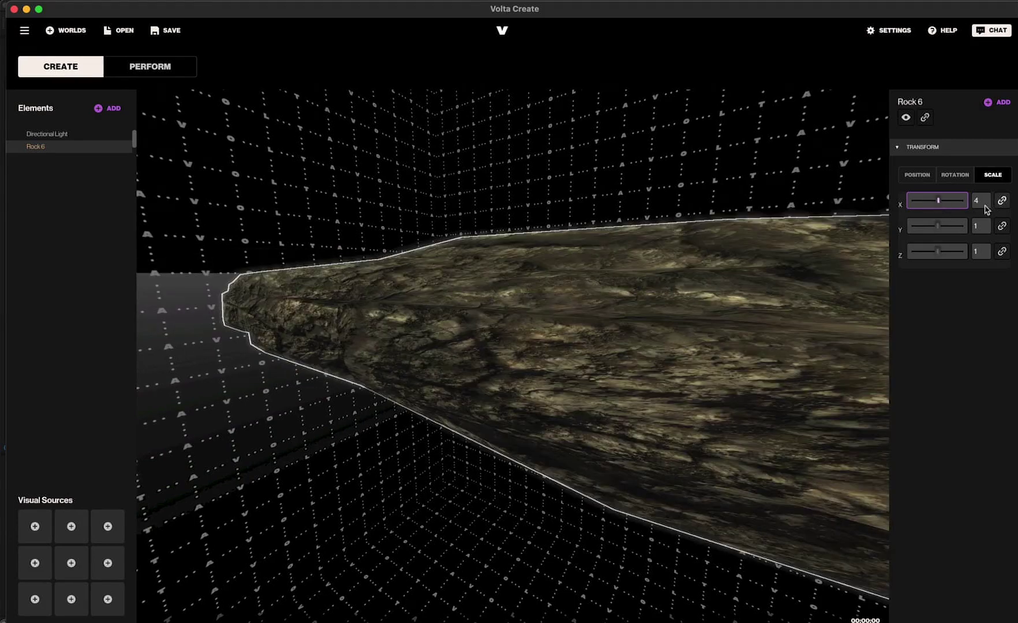
pyautogui.write('1')
pyautogui.press('Return')
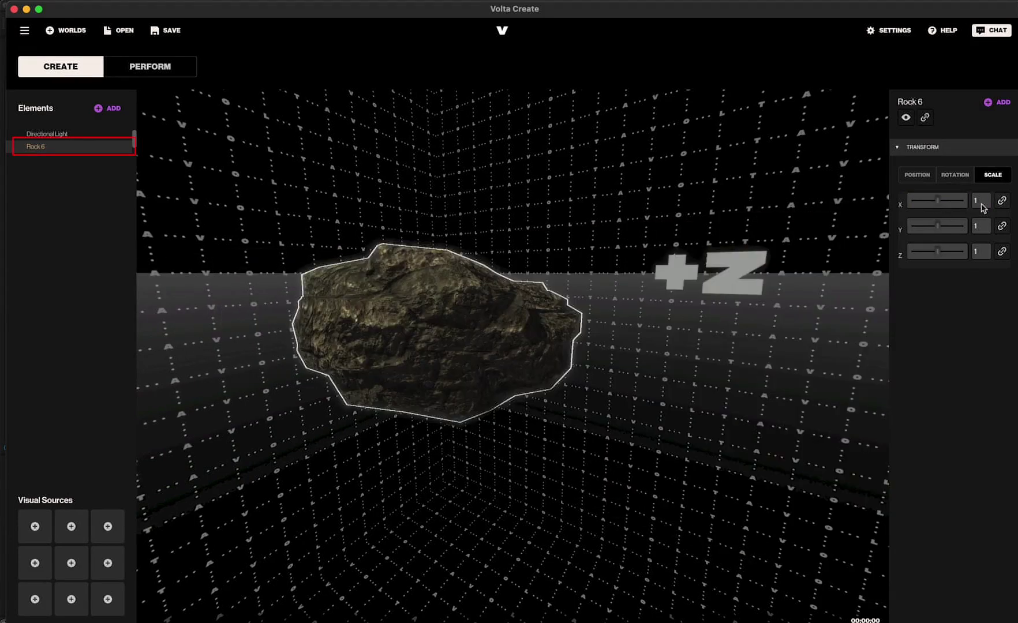
# Set the rock's Y rotation to -180 and add the Visual Source material behaviour to it
pyautogui.click(957, 176)
pyautogui.moveTo(941, 225); pyautogui.dragTo(913, 226)
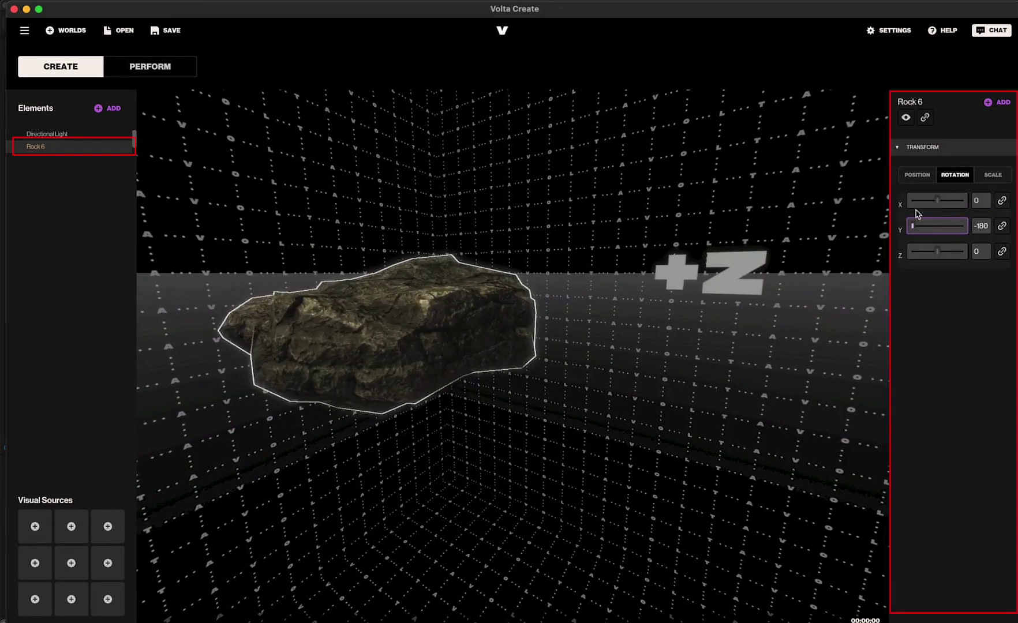
pyautogui.click(998, 102)
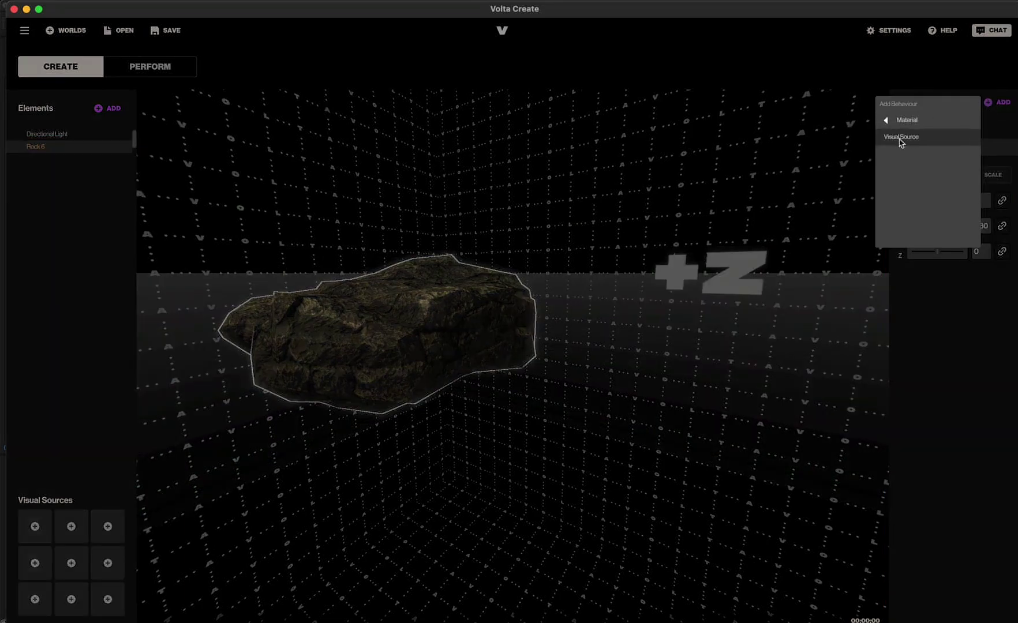
pyautogui.click(902, 138)
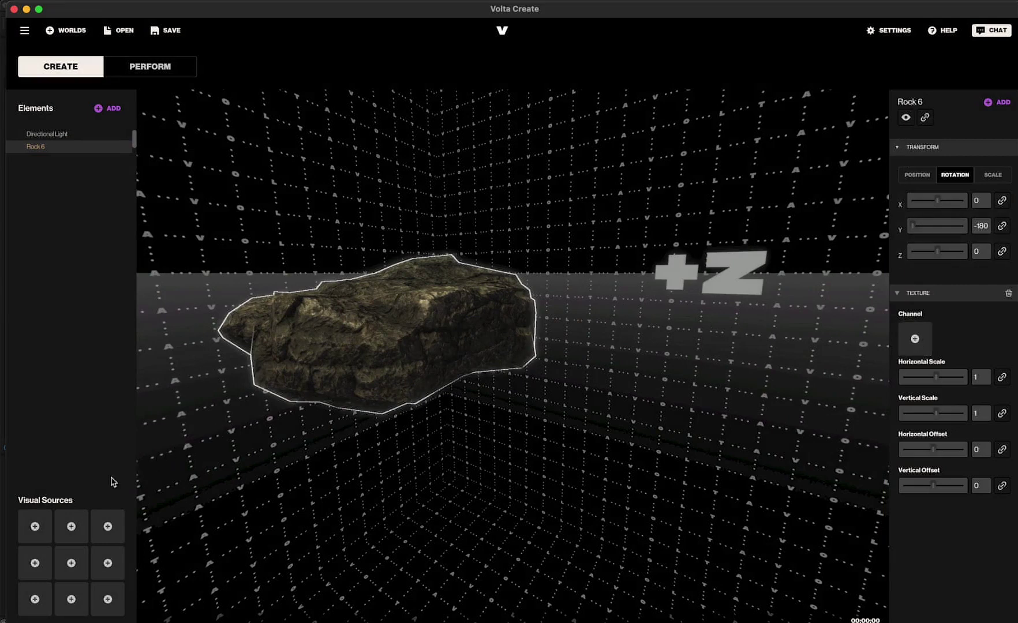
# Add a Mosaic visual source to the world and raise its speed
pyautogui.click(33, 528)
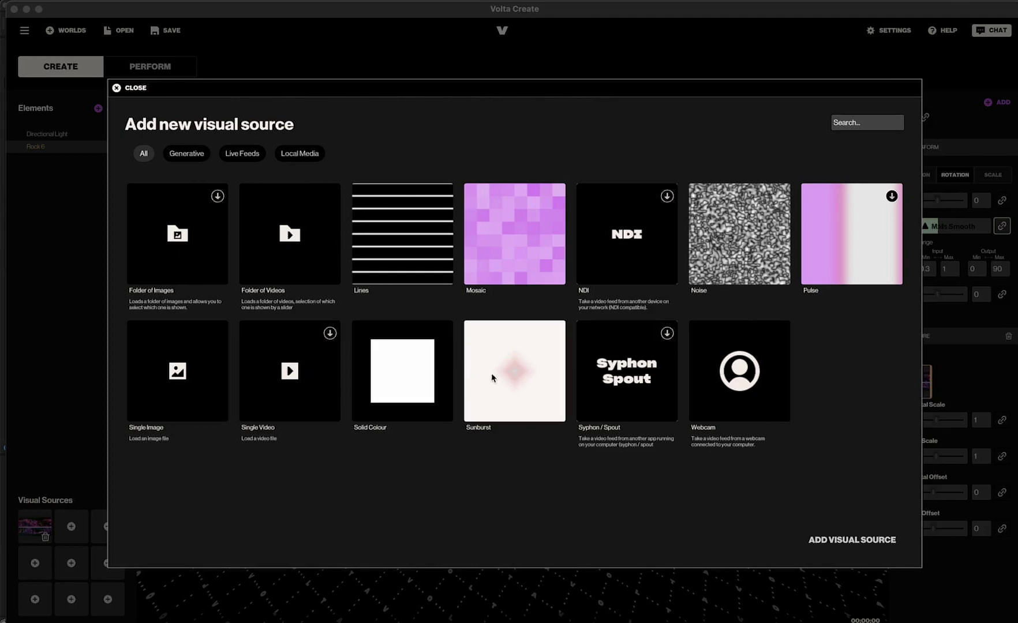
pyautogui.click(515, 268)
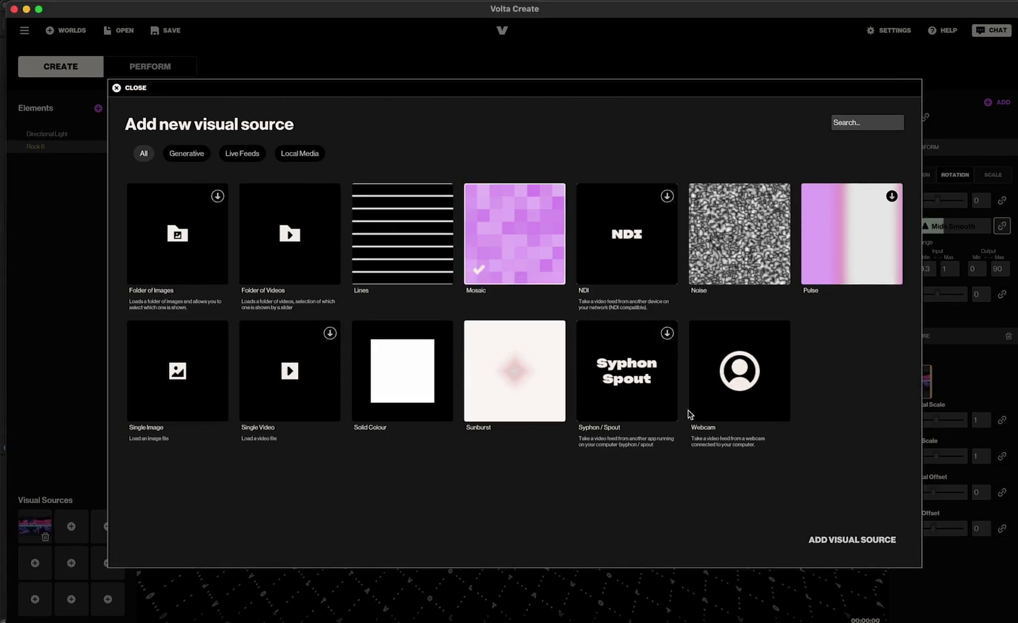
pyautogui.click(844, 540)
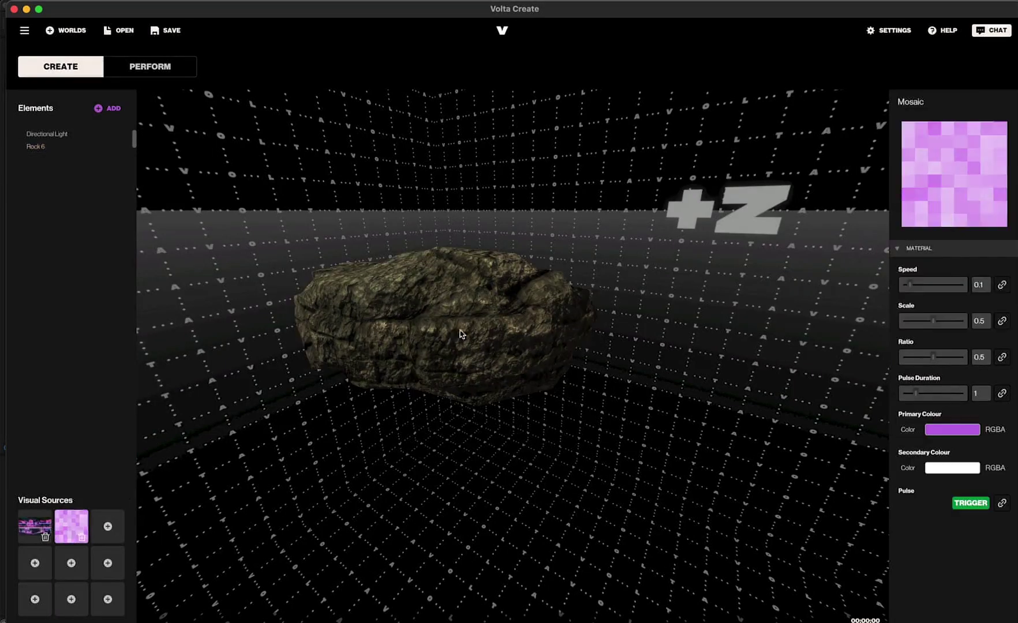
pyautogui.moveTo(911, 284); pyautogui.dragTo(928, 284)
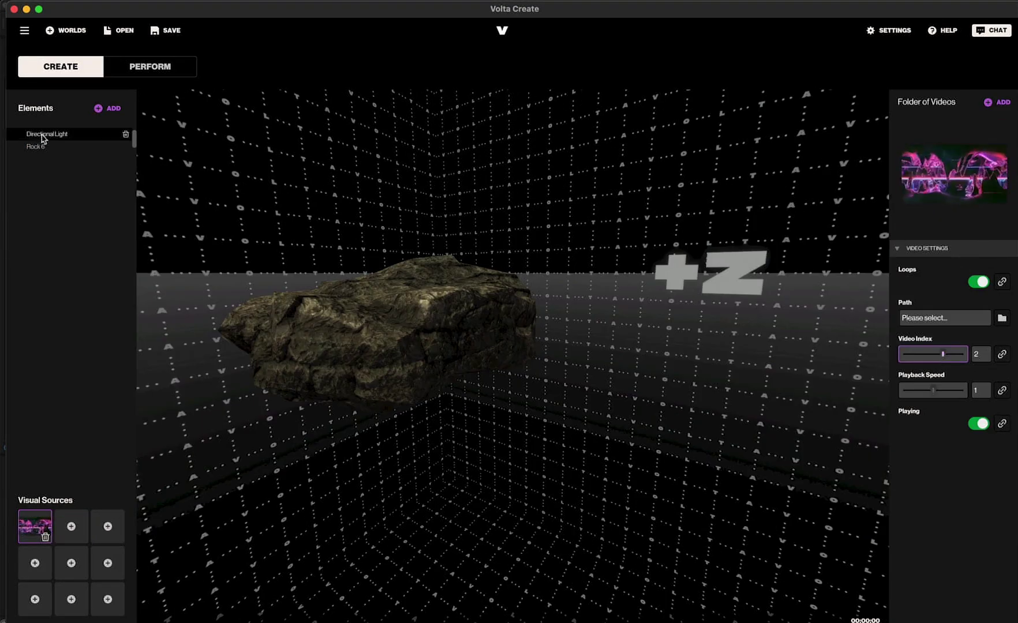
# Assign the video visual source to the rock's texture channel and set the rock's Y rotation to 14
pyautogui.click(34, 152)
pyautogui.click(916, 340)
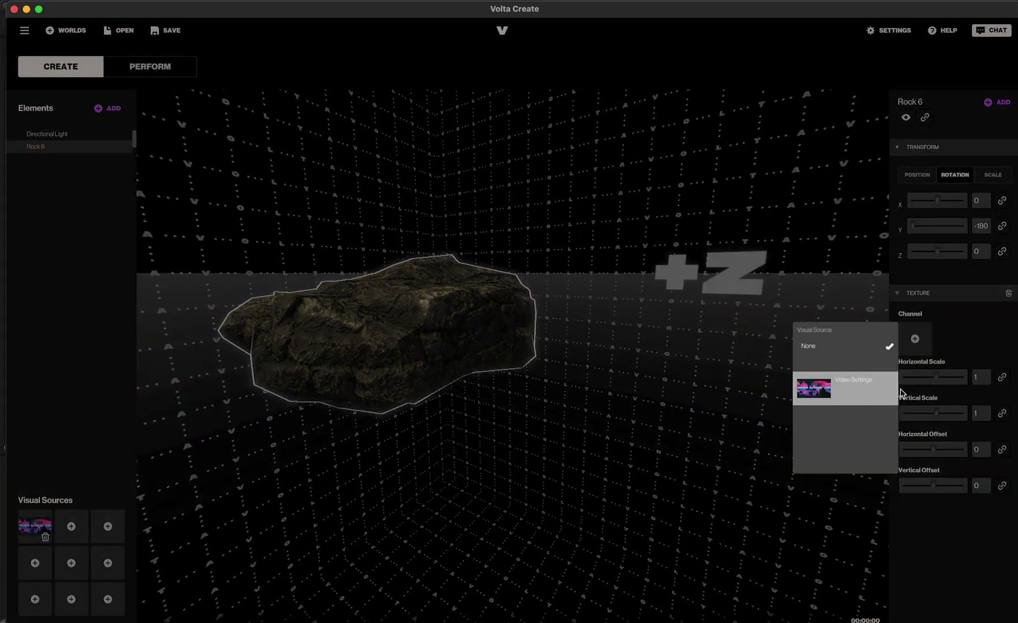
pyautogui.click(896, 387)
pyautogui.moveTo(915, 229); pyautogui.dragTo(941, 230)
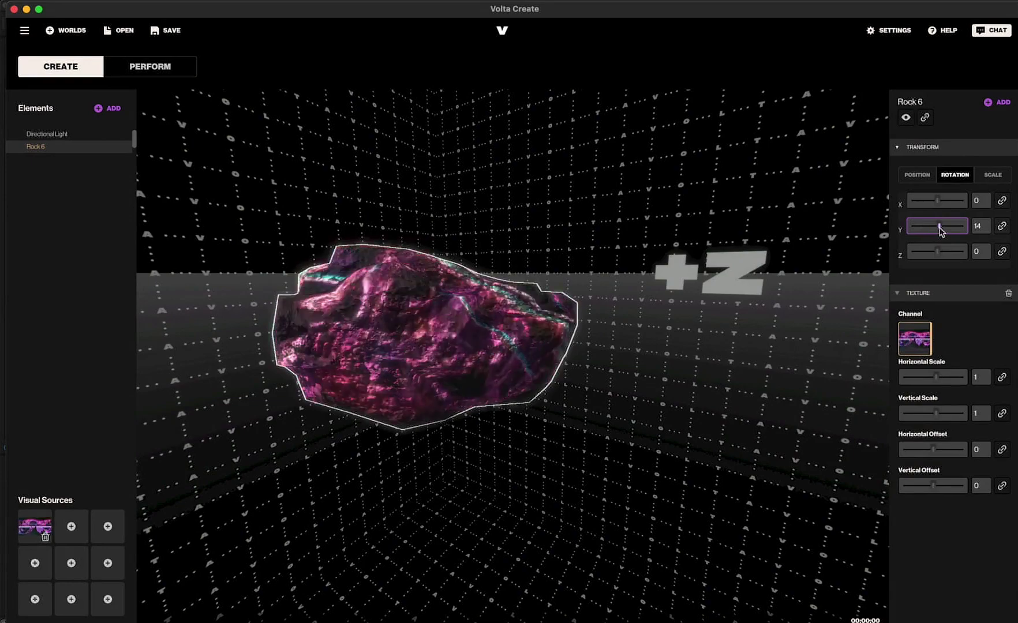
pyautogui.moveTo(642, 401); pyautogui.dragTo(501, 482)
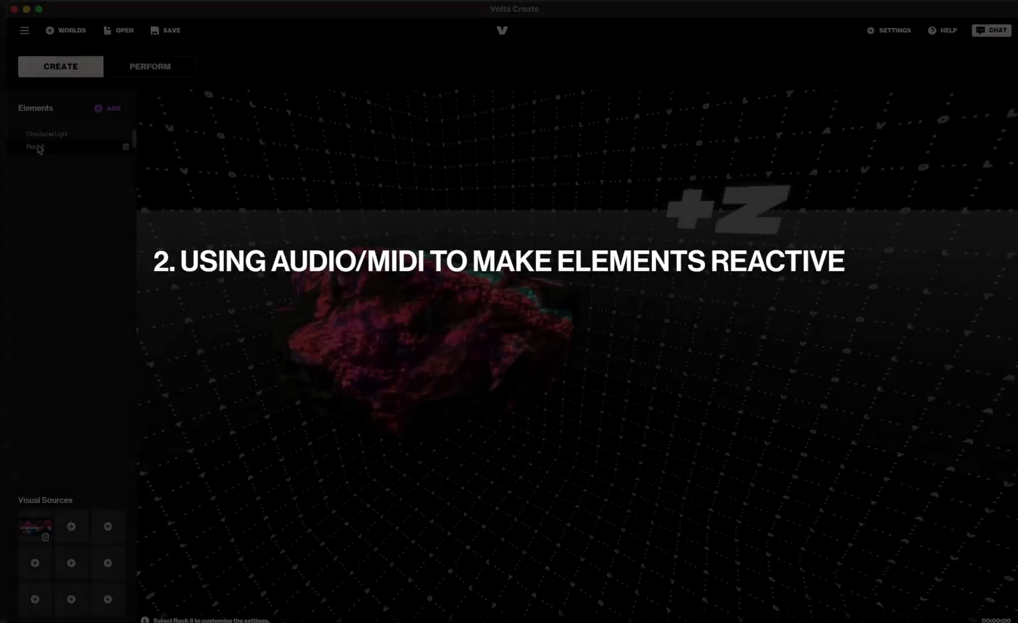
# Set the rock's Y rotation to -36 and link it to the in-built Mids Smooth amplitude source
pyautogui.click(37, 148)
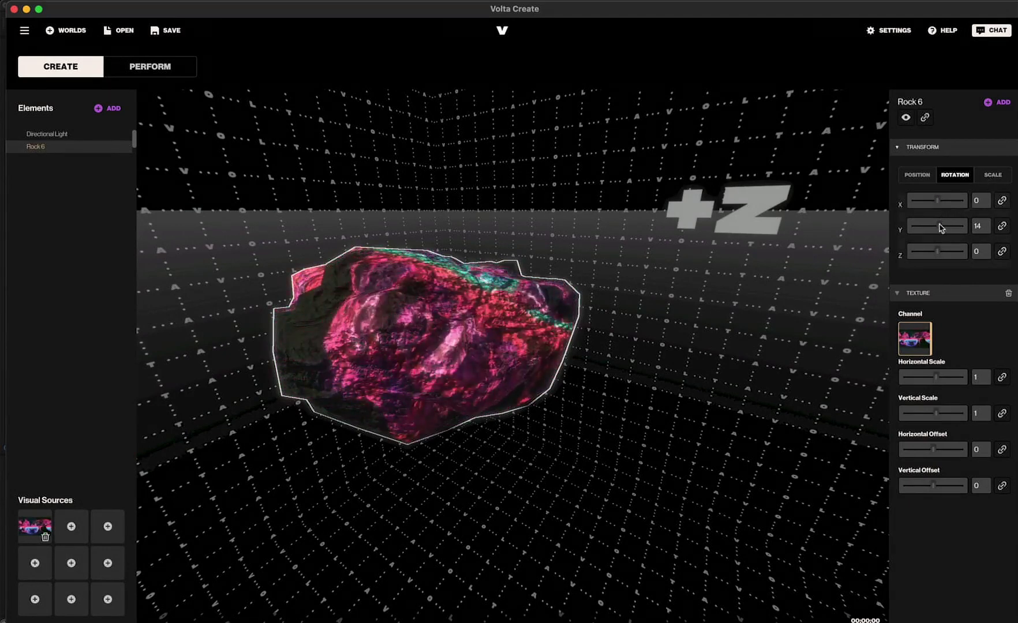
pyautogui.moveTo(941, 231)
pyautogui.mouseDown()
pyautogui.moveTo(918, 229)
pyautogui.moveTo(963, 228)
pyautogui.moveTo(936, 225)
pyautogui.mouseUp()
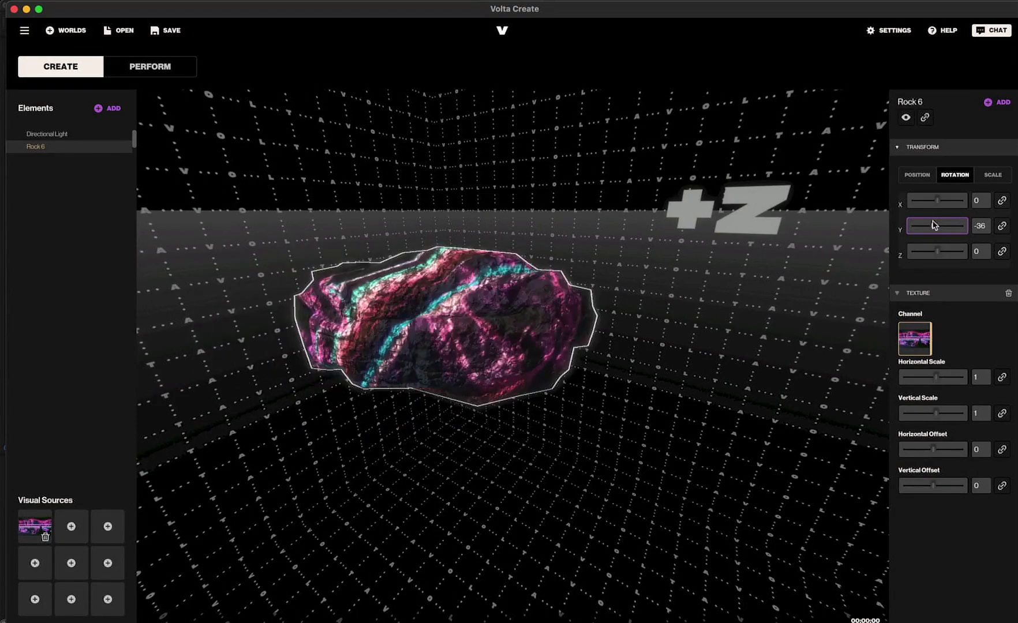
pyautogui.click(1002, 227)
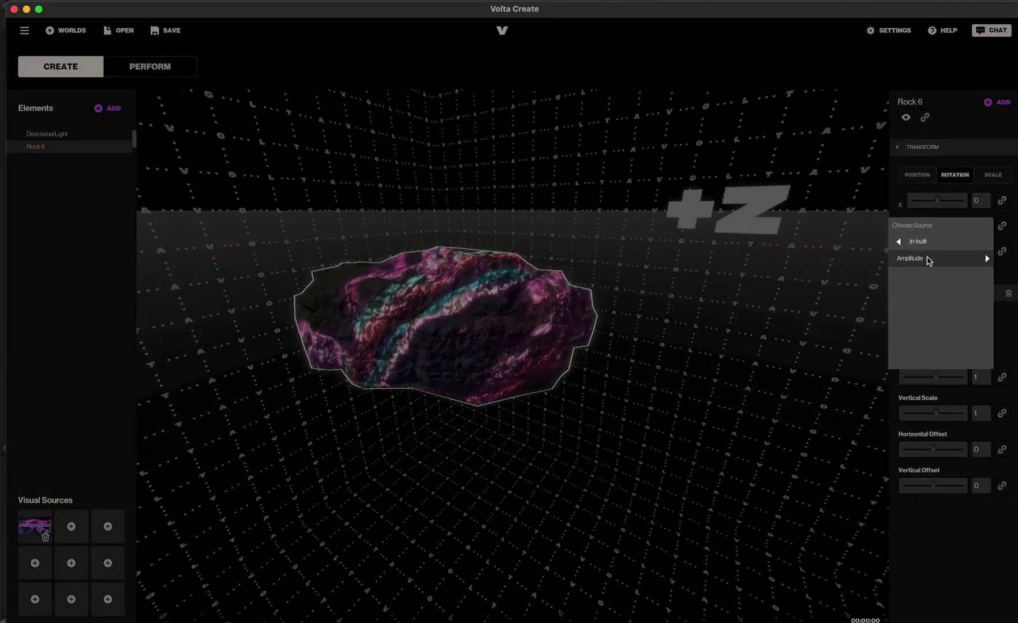
pyautogui.click(930, 259)
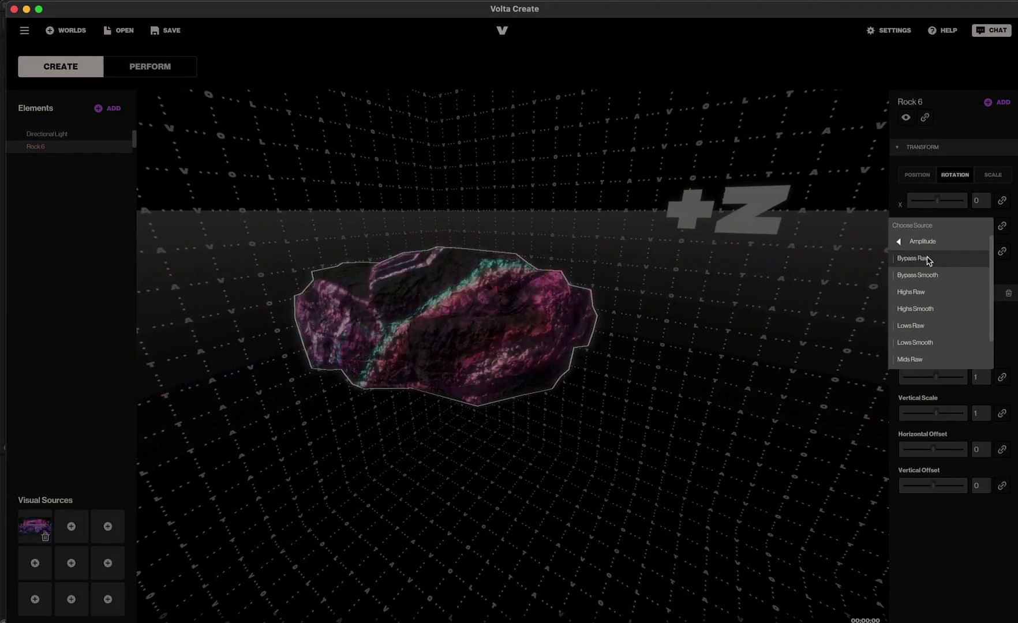
pyautogui.click(930, 260)
pyautogui.scroll(-1, 922, 312)
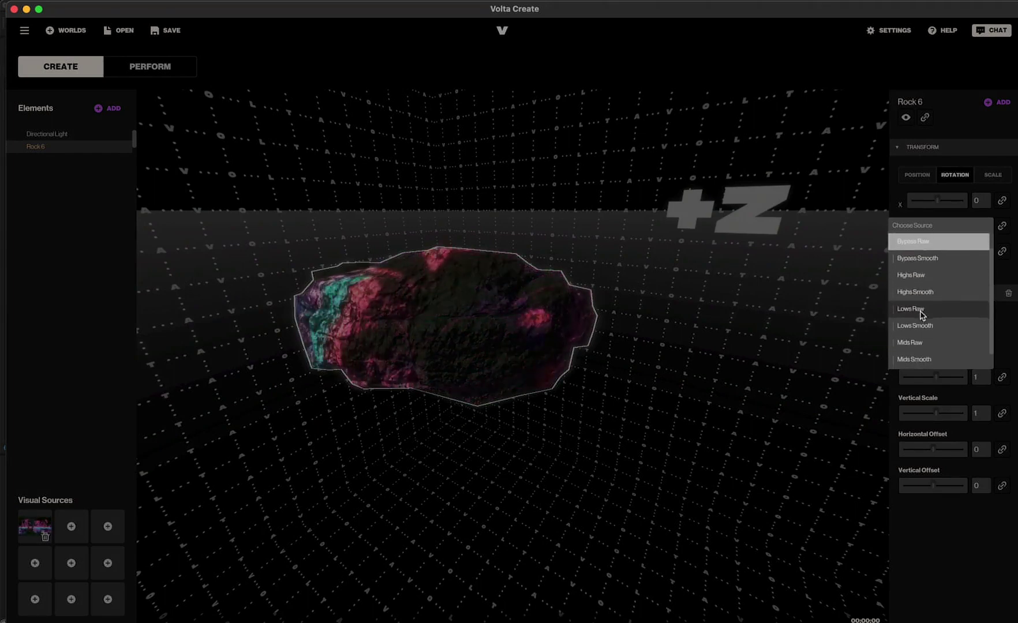
pyautogui.scroll(-1, 921, 319)
pyautogui.click(919, 344)
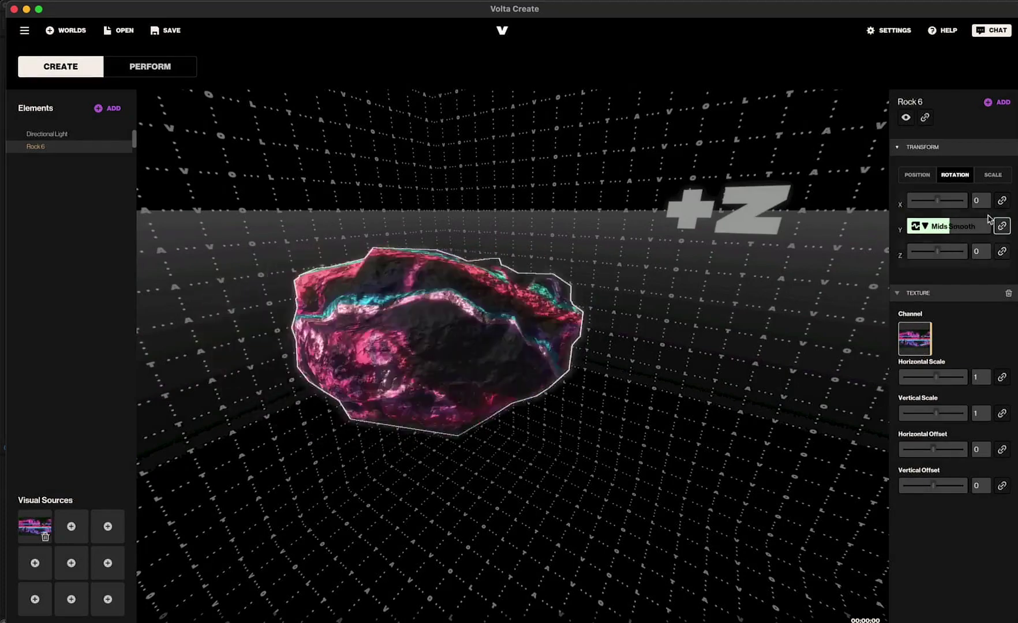
# Set the minimum output of the rock's Mids Smooth rotation link to 0
pyautogui.click(927, 227)
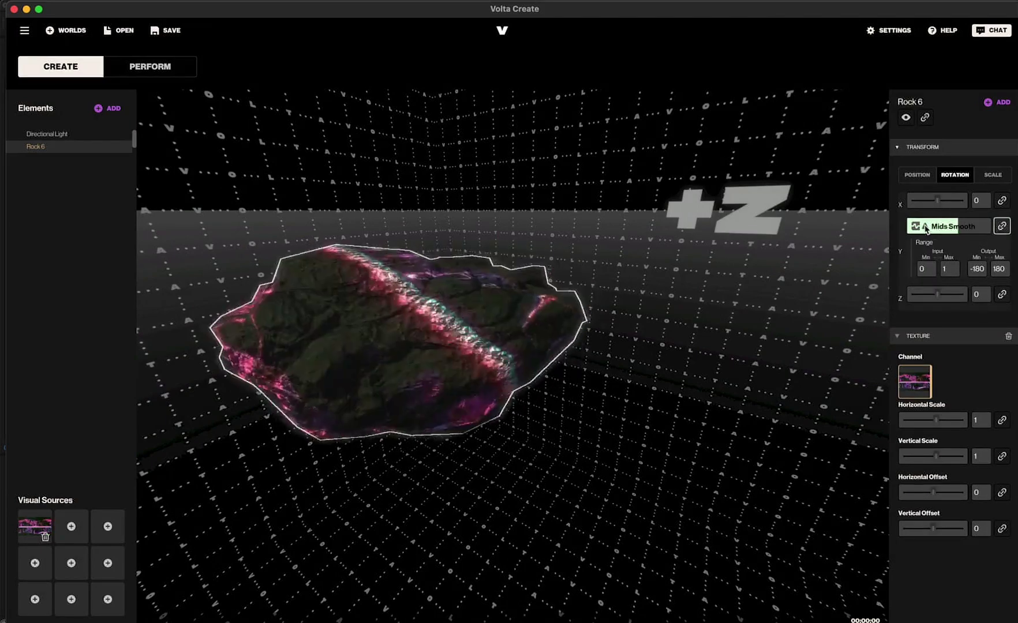
pyautogui.doubleClick(977, 269)
pyautogui.write('0')
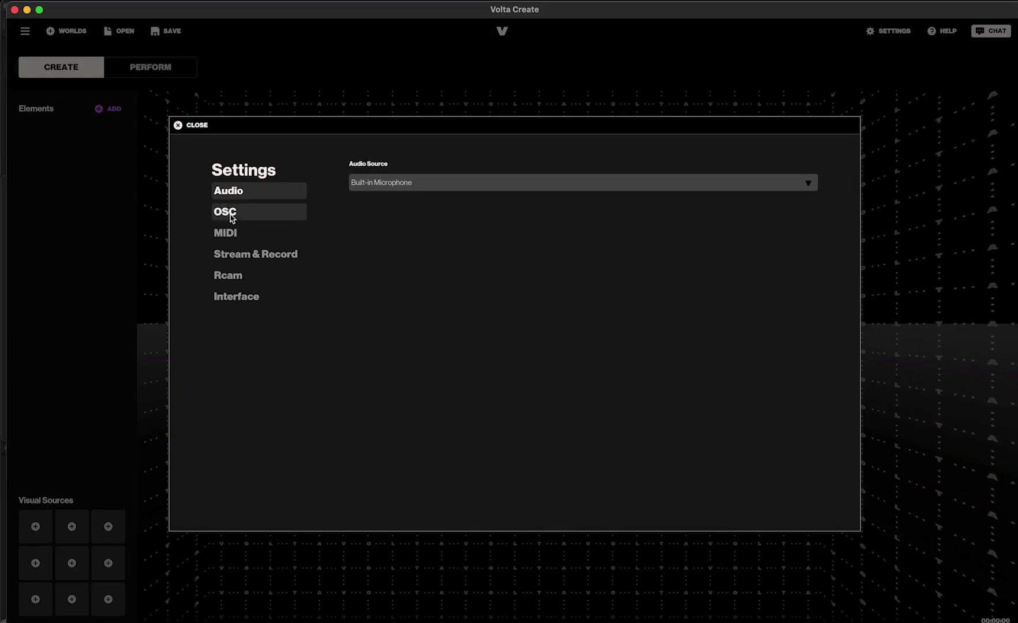
# Open the MIDI section of the application settings
pyautogui.click(889, 30)
pyautogui.click(226, 234)
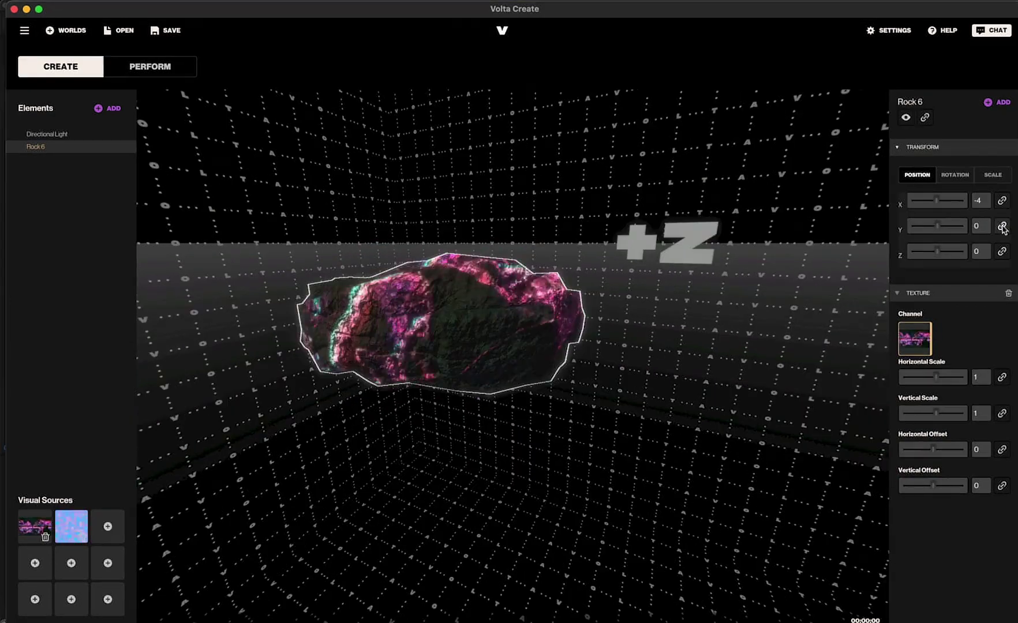
# Link the rock's Y position to a CC control on MIDI channel 1
pyautogui.click(1002, 226)
pyautogui.click(916, 294)
pyautogui.click(920, 263)
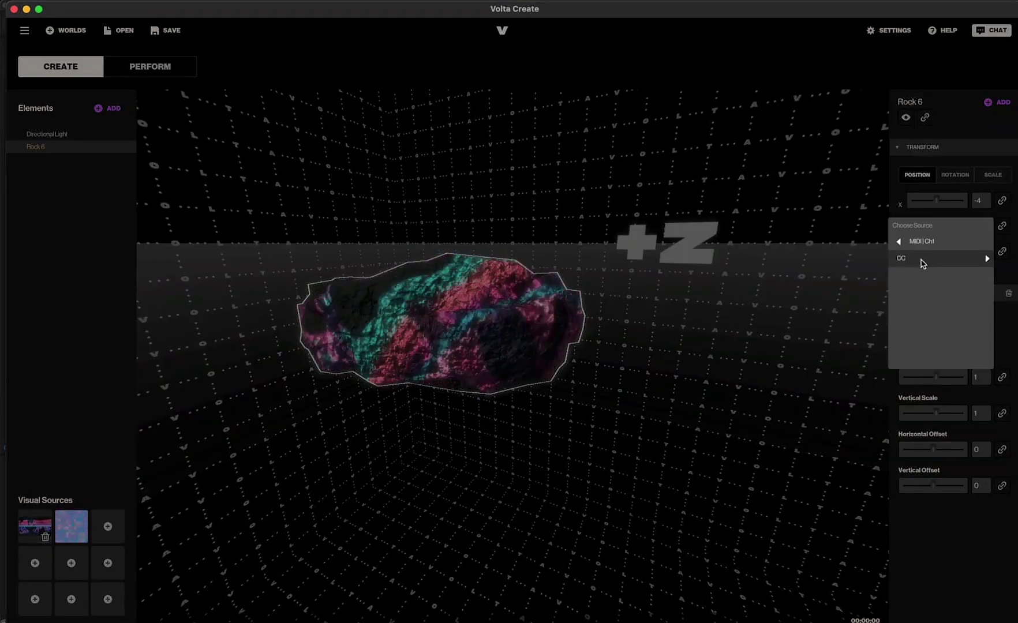
pyautogui.click(920, 262)
pyautogui.click(916, 310)
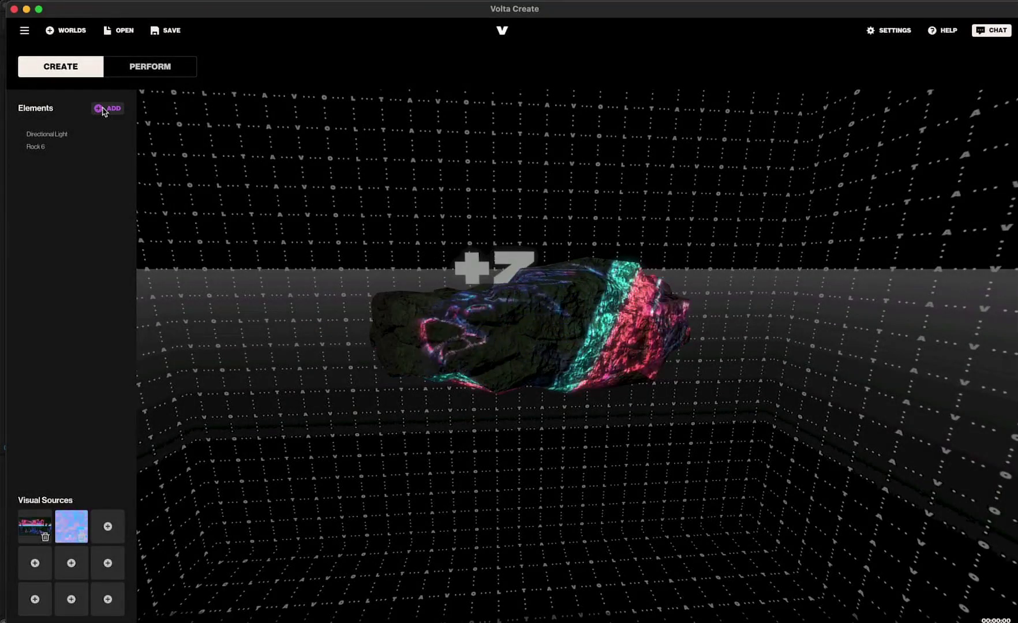
# Add the Volumetric FX (Surface) element from the Artist Presence category and set the rock's X position to -12
pyautogui.click(102, 109)
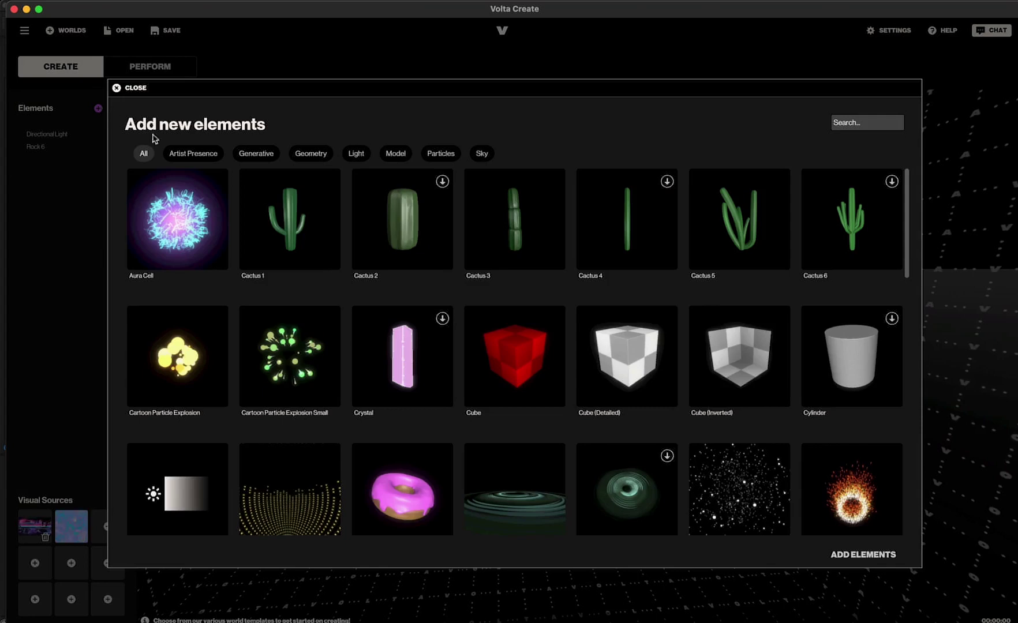
pyautogui.click(194, 155)
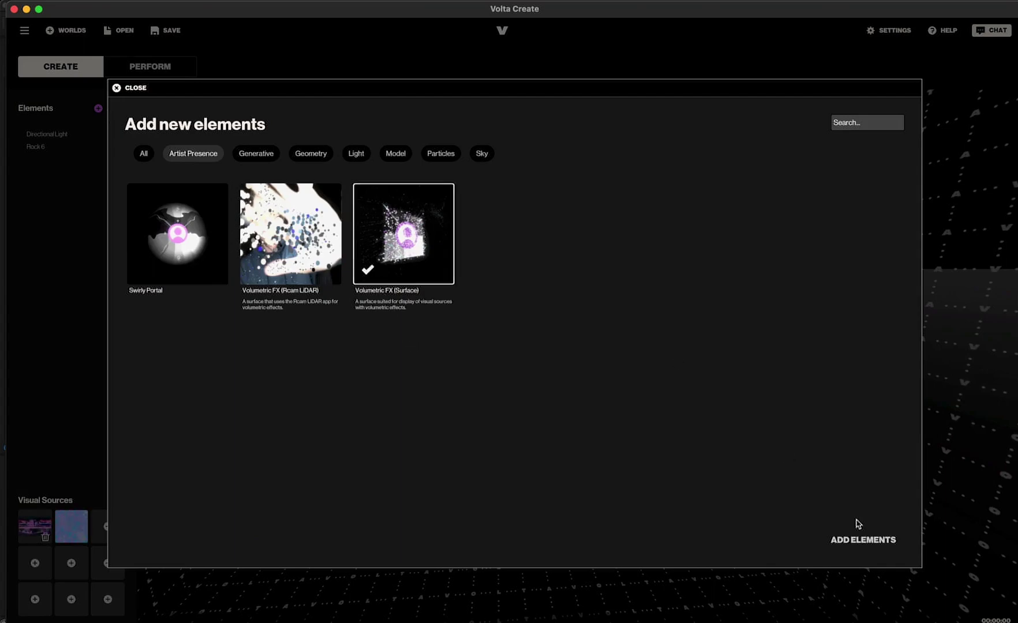
pyautogui.click(860, 541)
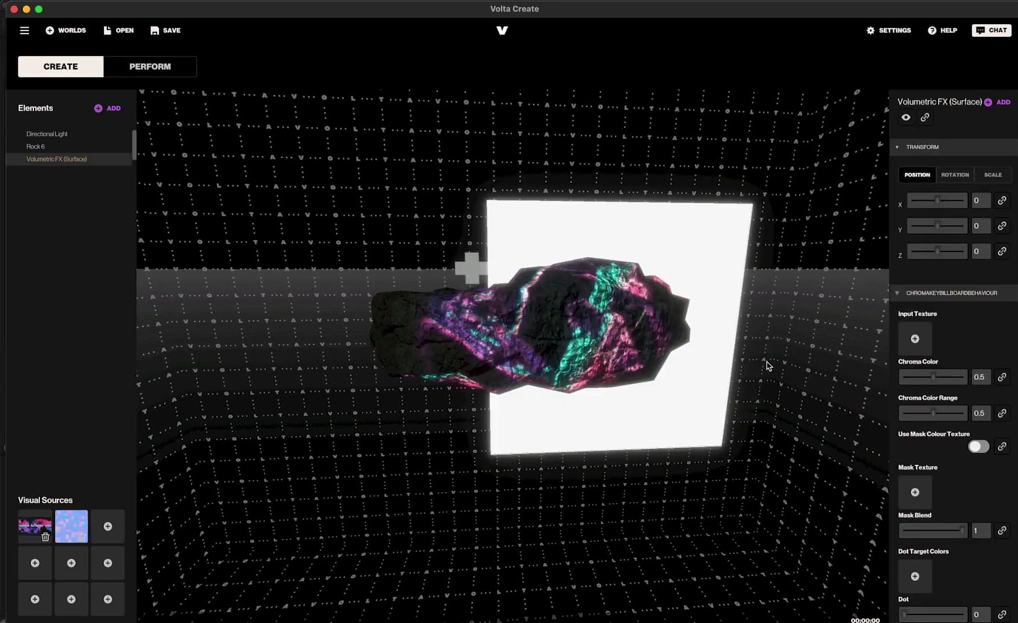
pyautogui.click(37, 147)
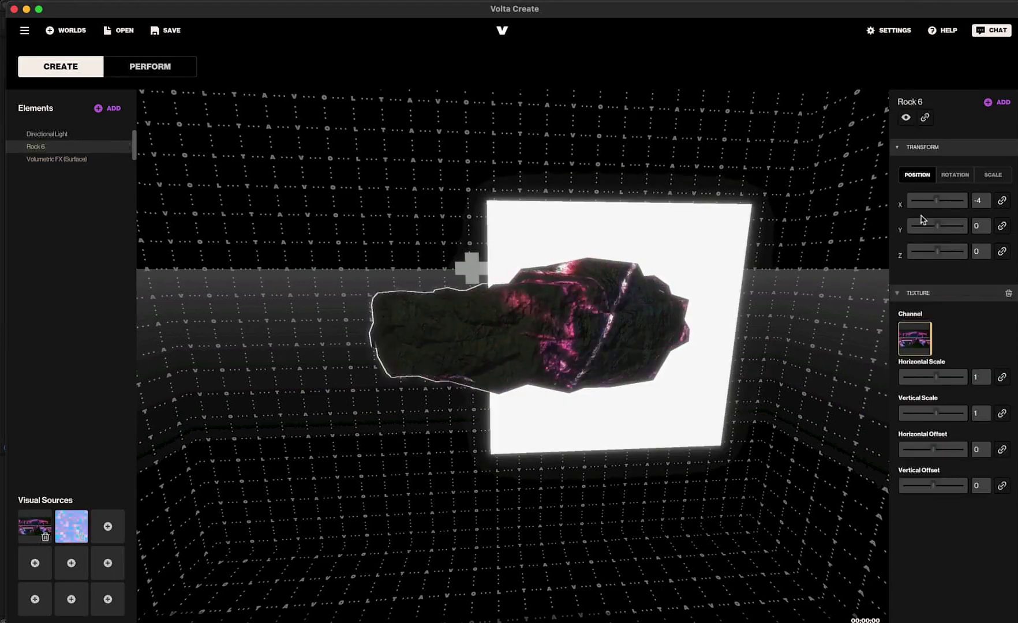
pyautogui.moveTo(937, 201); pyautogui.dragTo(936, 202)
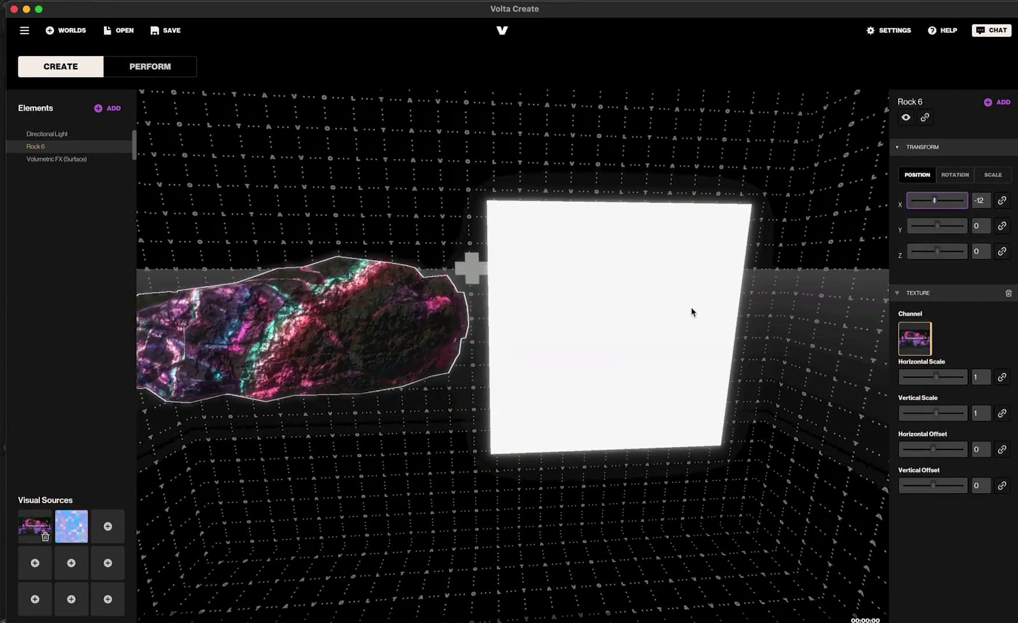
# Add the webcam as a visual source and assign it as the Volumetric FX surface's Input Texture
pyautogui.click(686, 289)
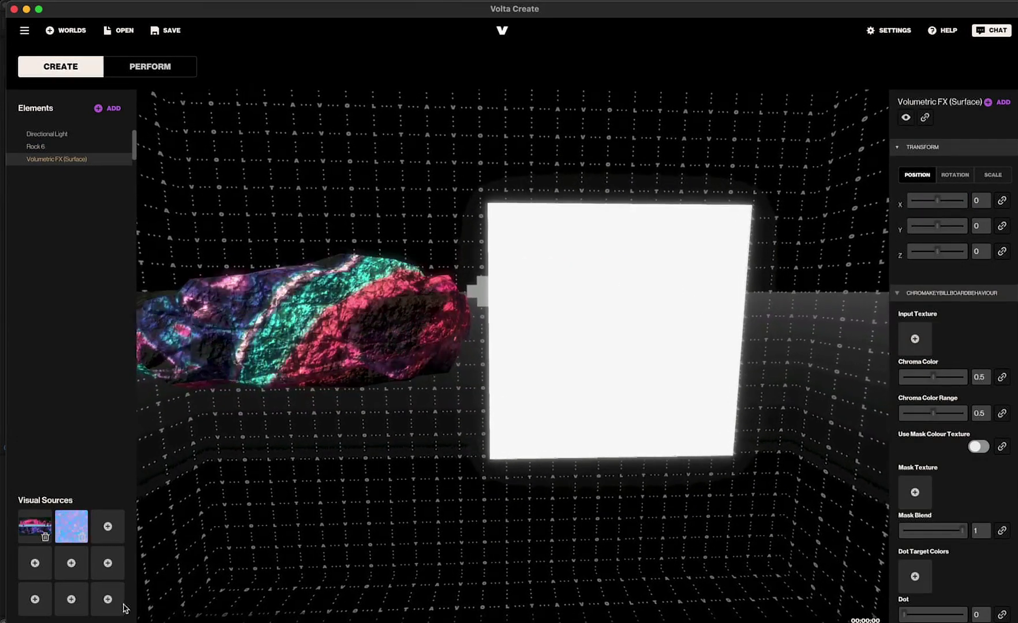
pyautogui.click(108, 527)
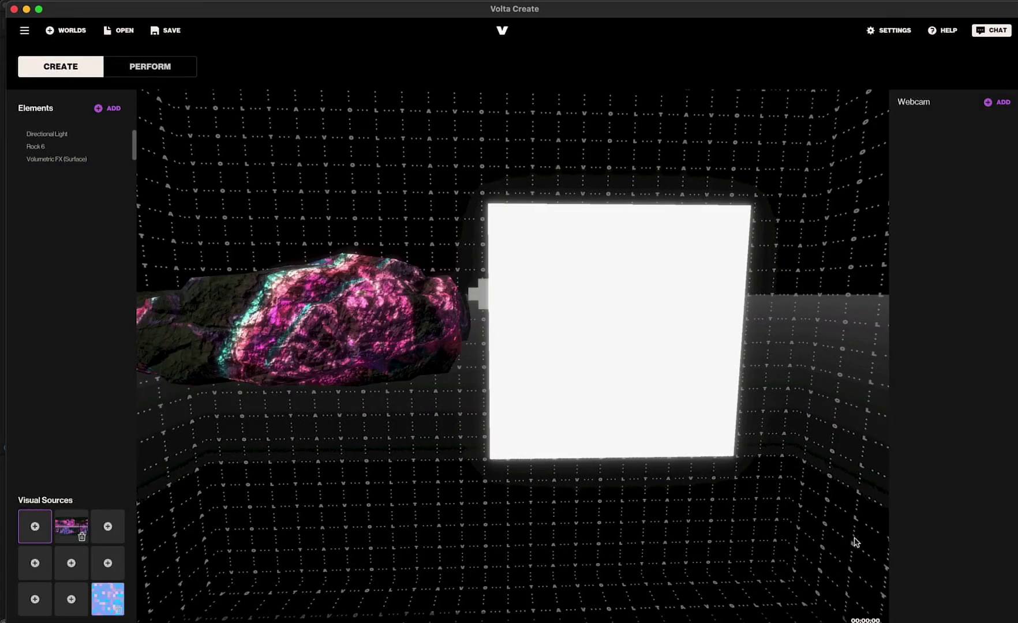
pyautogui.click(856, 540)
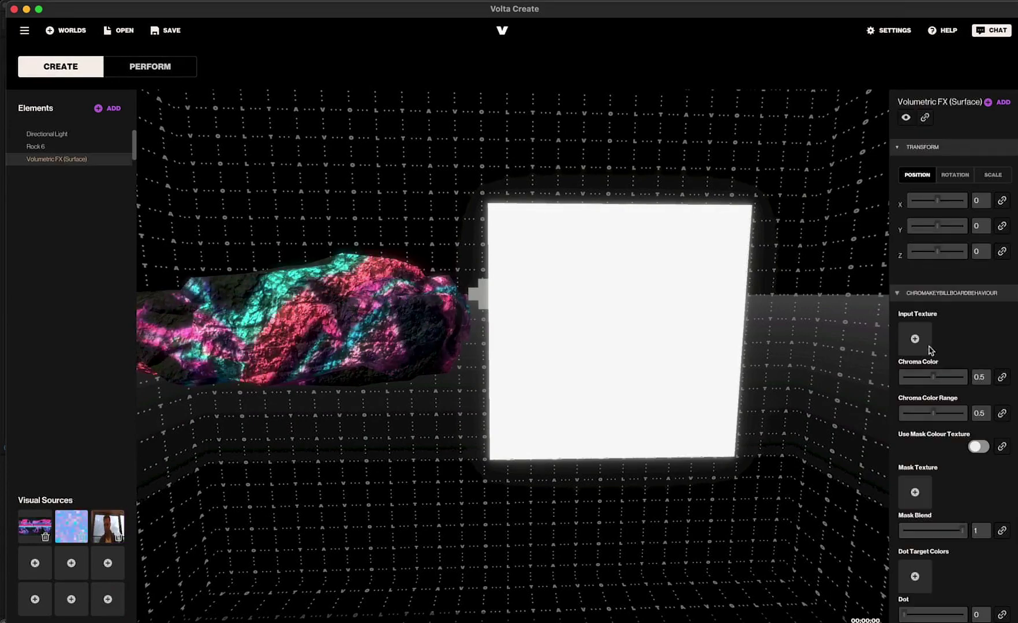
pyautogui.click(915, 339)
pyautogui.click(854, 462)
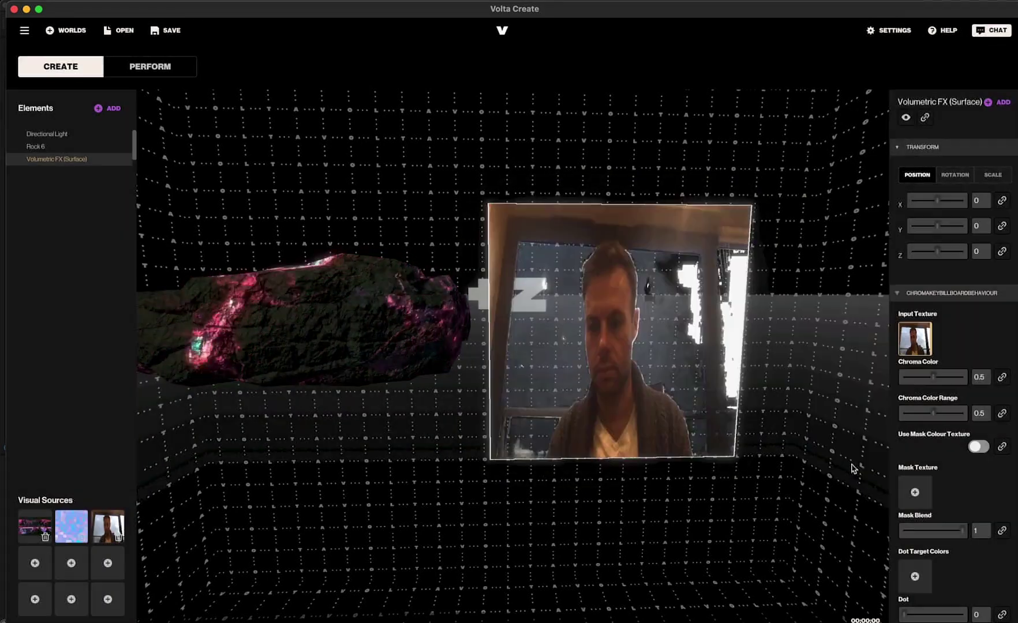
# Key the surface with Chroma Color 0 and range 0.7, and enable the Video Settings source as its mask colour texture with Mask Blend 1
pyautogui.moveTo(931, 379); pyautogui.dragTo(886, 385)
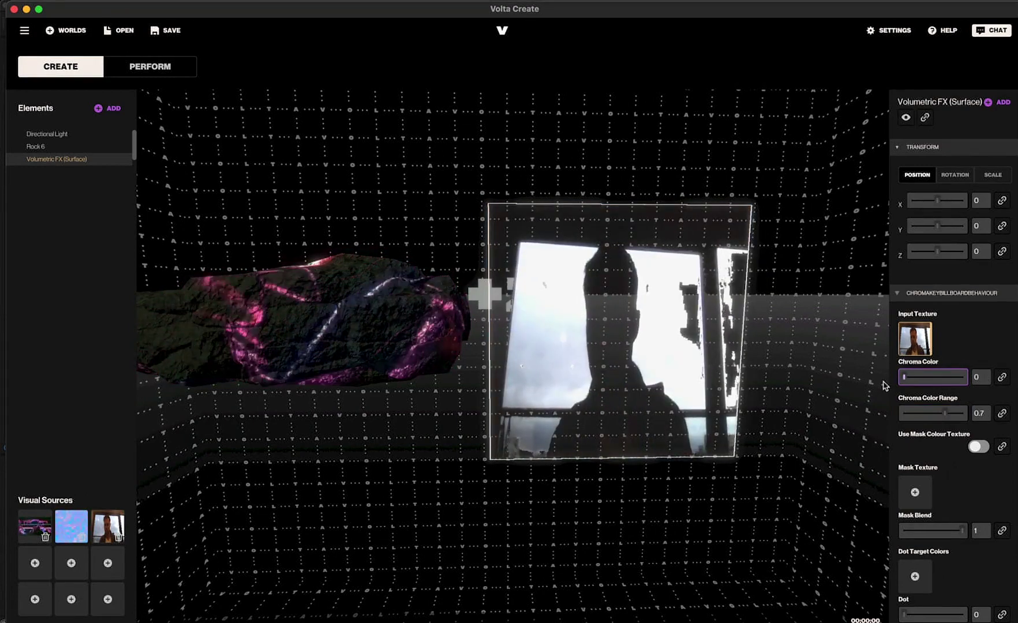
pyautogui.click(916, 495)
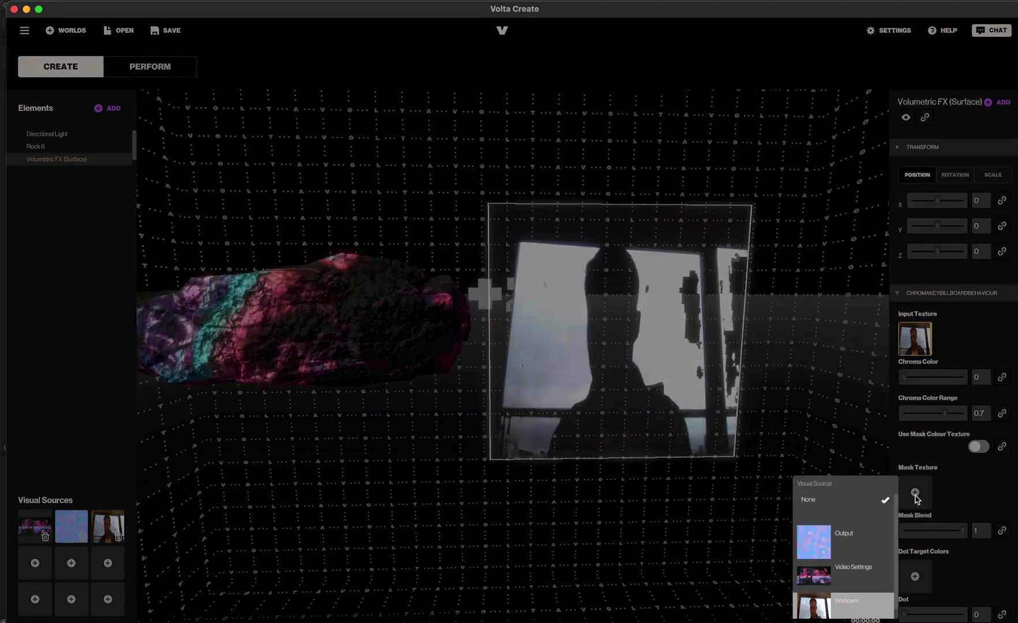
pyautogui.click(848, 571)
pyautogui.click(977, 448)
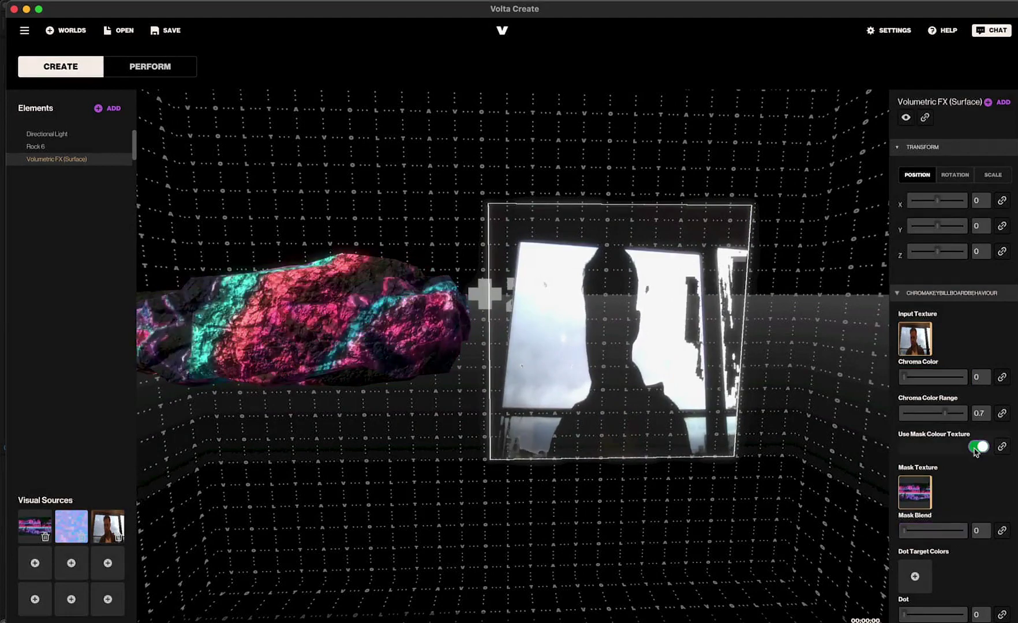
pyautogui.moveTo(905, 530); pyautogui.dragTo(990, 523)
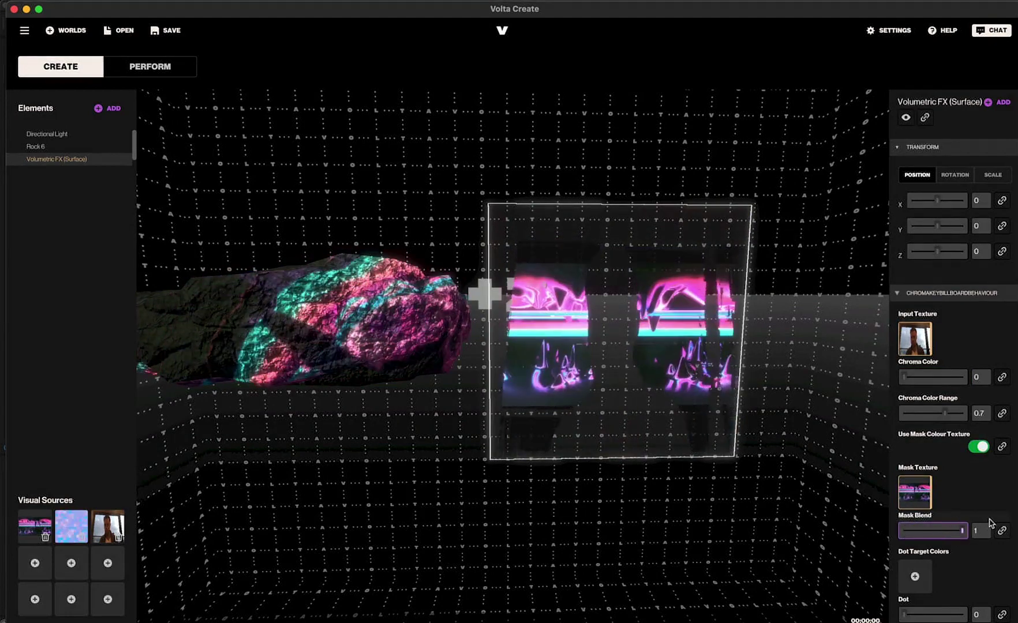
# Retune the surface's chroma key to Chroma Color 0.12 and Chroma Color Range 0.32
pyautogui.moveTo(906, 378); pyautogui.dragTo(944, 383)
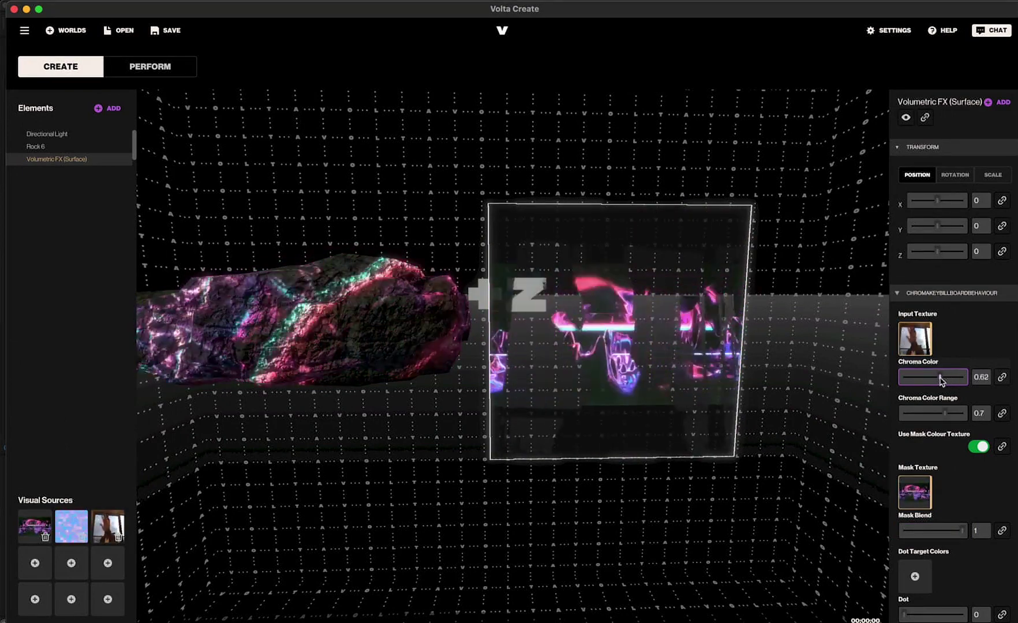
pyautogui.moveTo(942, 381); pyautogui.dragTo(863, 379)
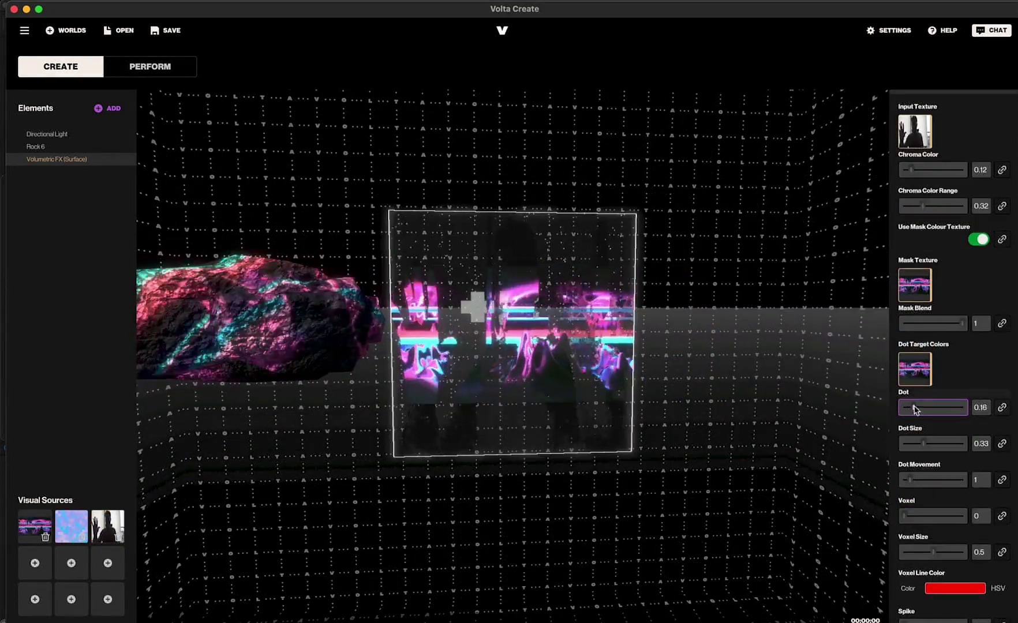
# Give the webcam surface a particle look with Dot at 0.7 and Dot Size at 0.36
pyautogui.moveTo(930, 407); pyautogui.dragTo(946, 408)
pyautogui.moveTo(923, 443); pyautogui.dragTo(925, 443)
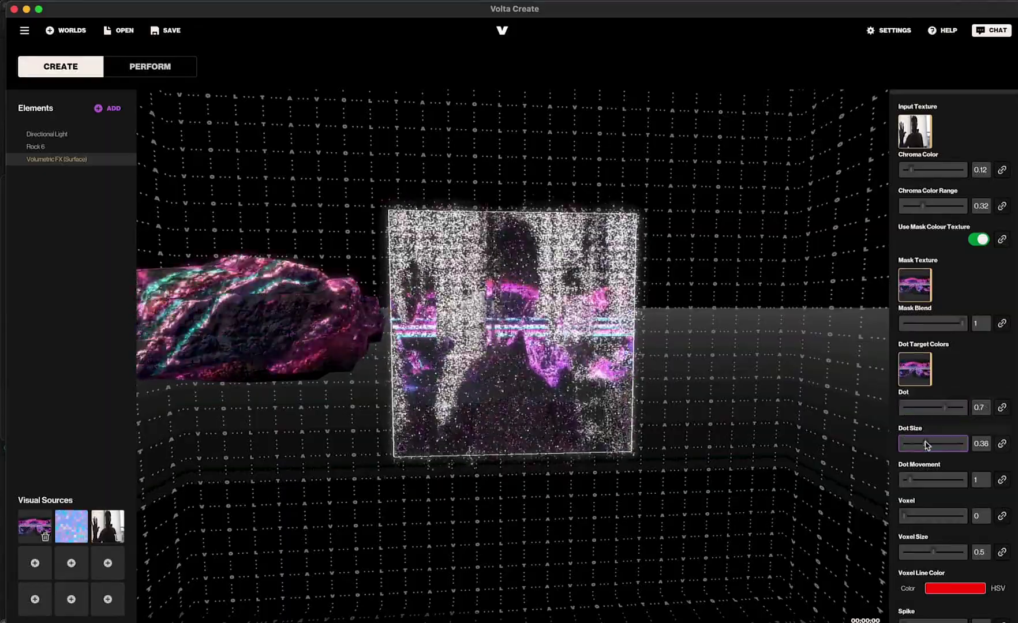
pyautogui.moveTo(705, 410)
pyautogui.mouseDown()
pyautogui.moveTo(849, 414)
pyautogui.moveTo(820, 418)
pyautogui.moveTo(613, 378)
pyautogui.moveTo(745, 395)
pyautogui.moveTo(692, 392)
pyautogui.mouseUp()
pyautogui.click(595, 375)
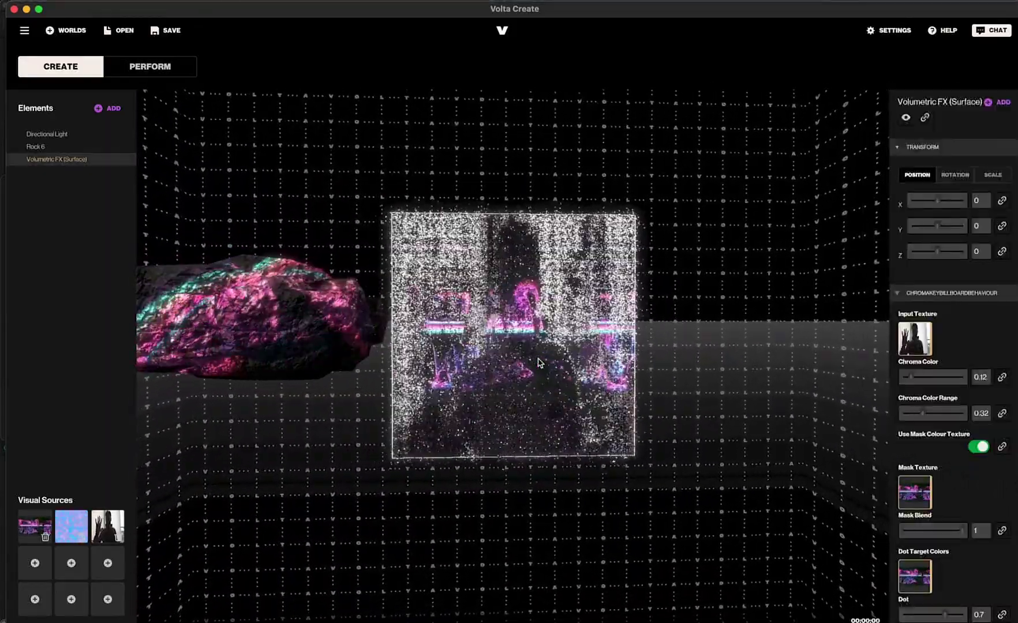
# Replace the surface's dots with voxels by setting Dot to 0 and Voxel to 0.47, and expand the Voxel Line Color values
pyautogui.scroll(-3, 956, 469)
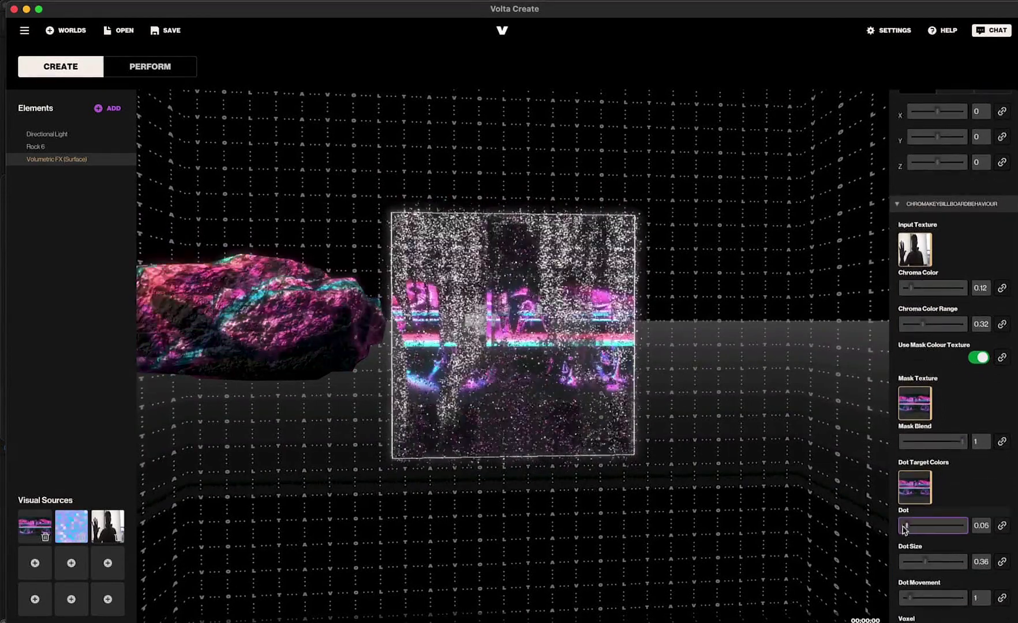
pyautogui.scroll(-5, 952, 516)
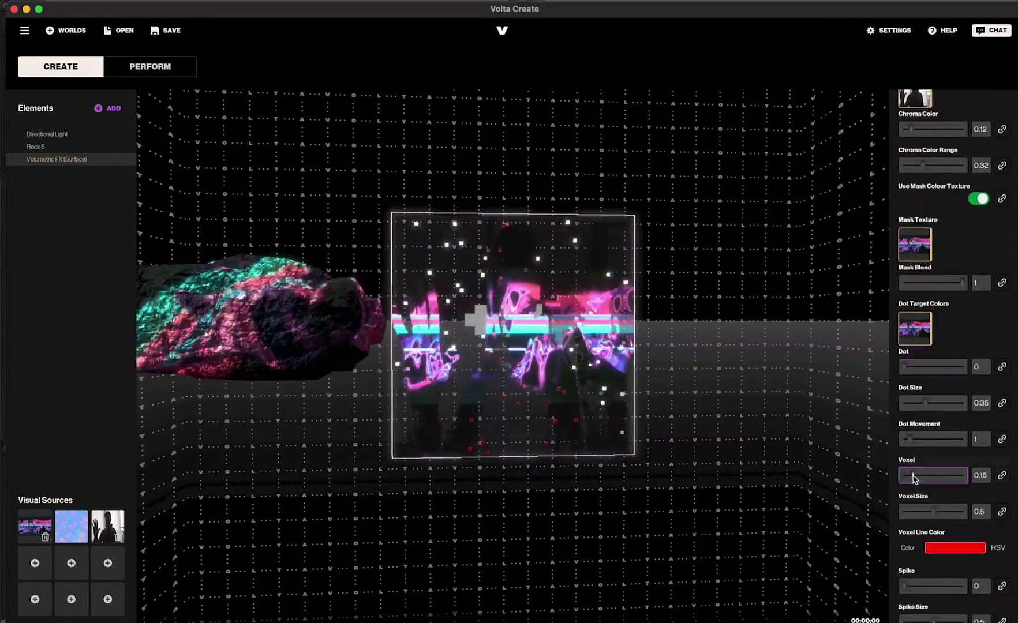
pyautogui.click(933, 478)
pyautogui.click(944, 548)
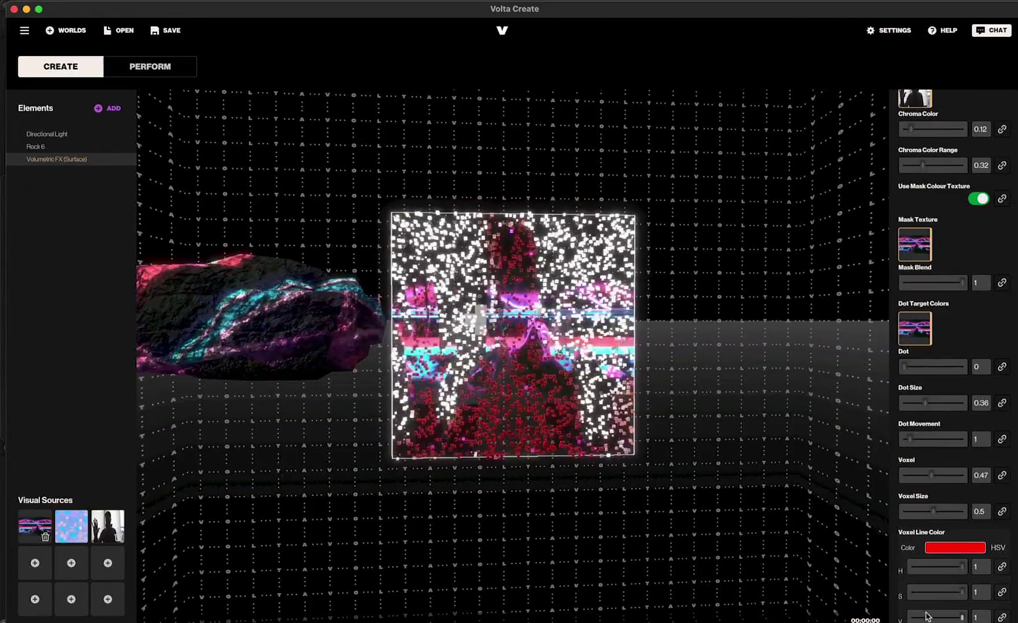
pyautogui.click(741, 493)
pyautogui.moveTo(756, 497); pyautogui.dragTo(1004, 490)
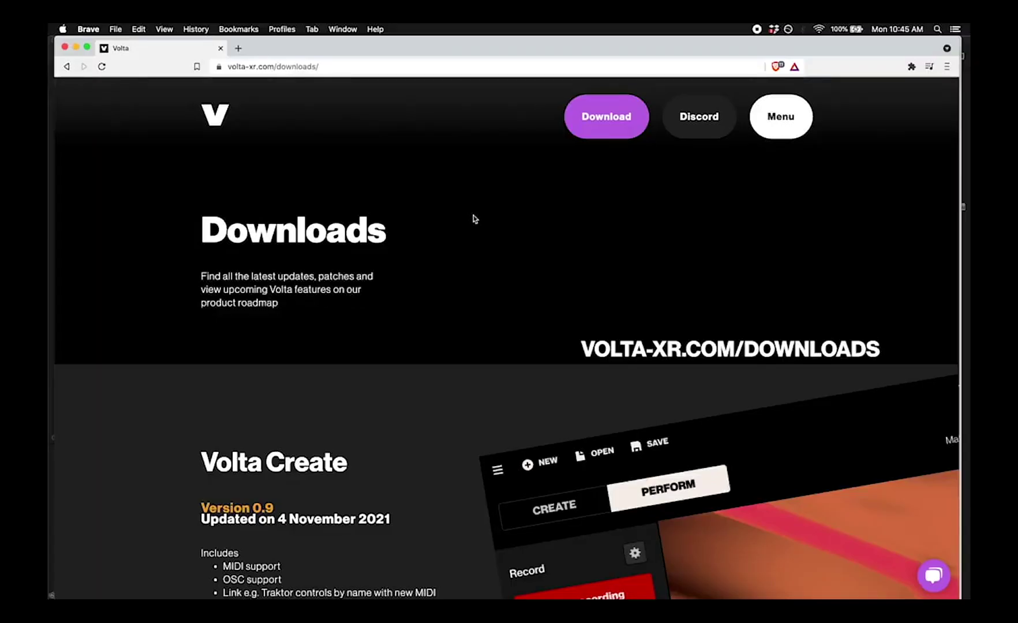
# Switch to the Volta downloads page in the browser and download the VoltaRCam Mobile App (LiDAR)
pyautogui.scroll(-10, 473, 218)
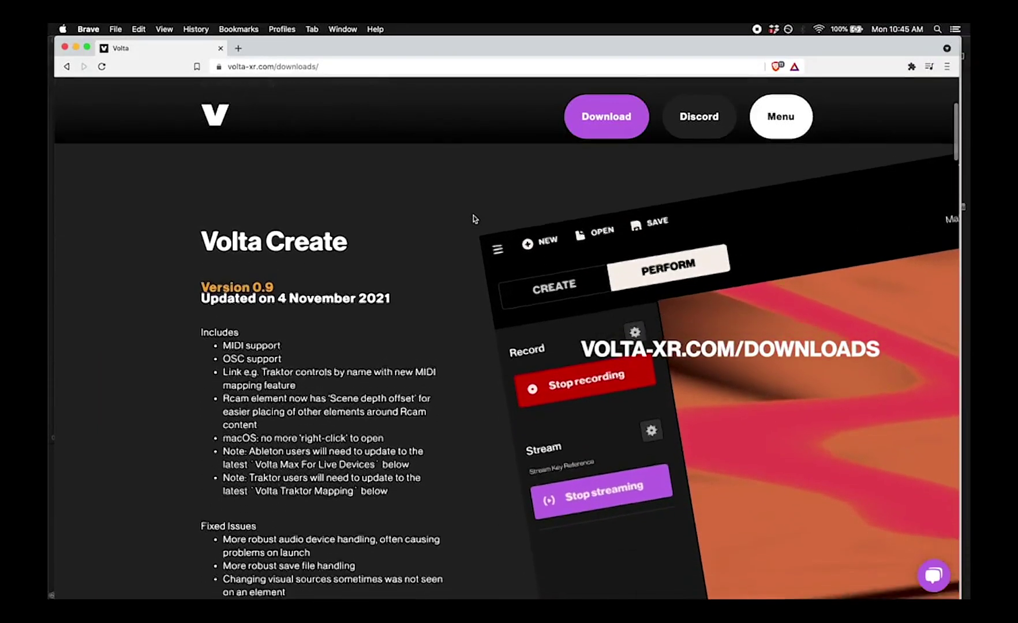
pyautogui.scroll(-12, 473, 219)
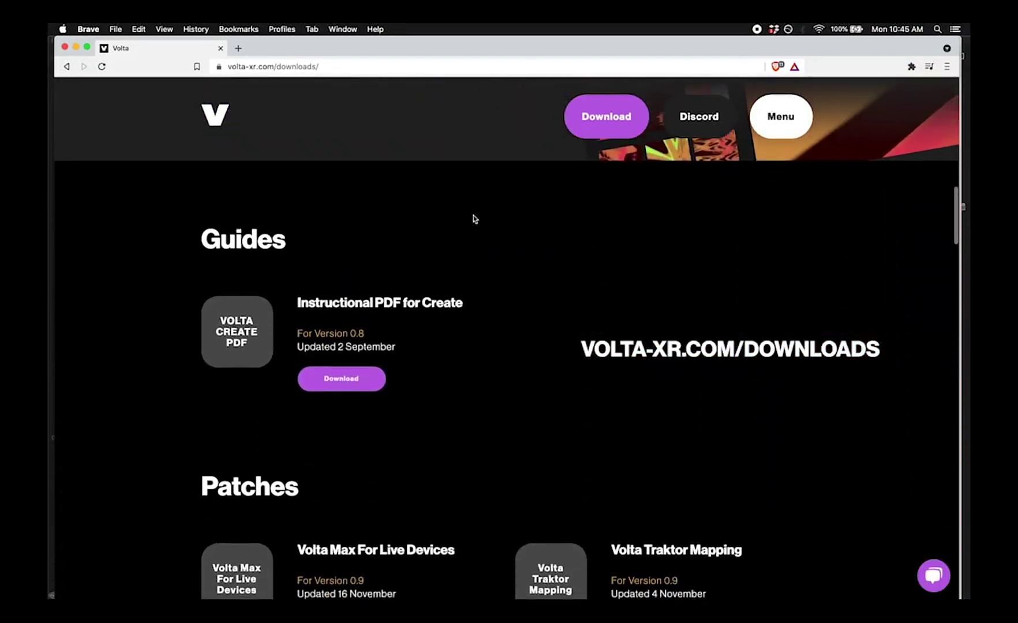
pyautogui.scroll(-1, 474, 218)
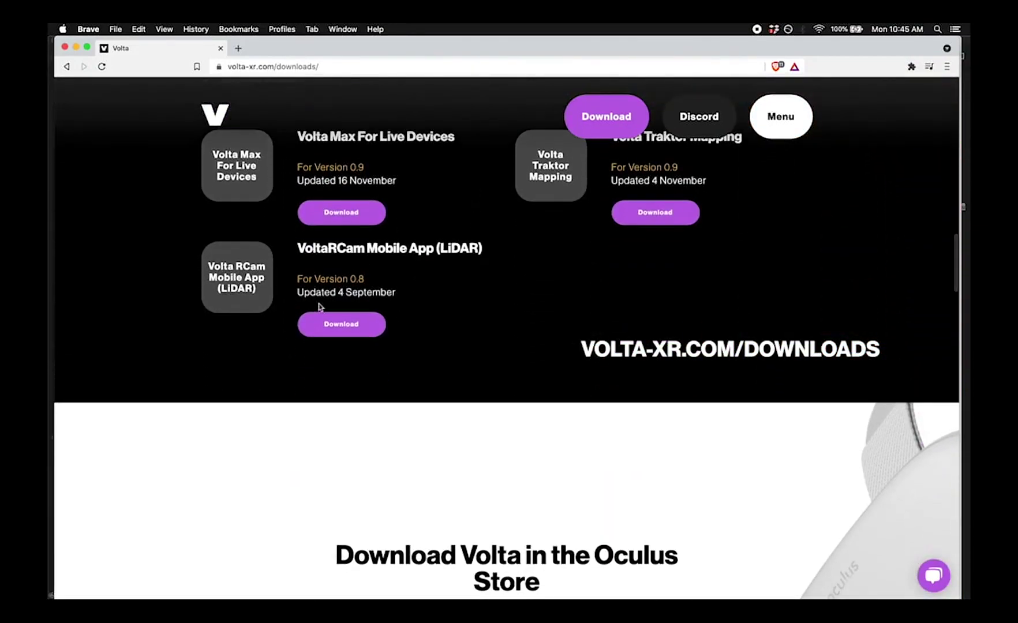
pyautogui.click(353, 325)
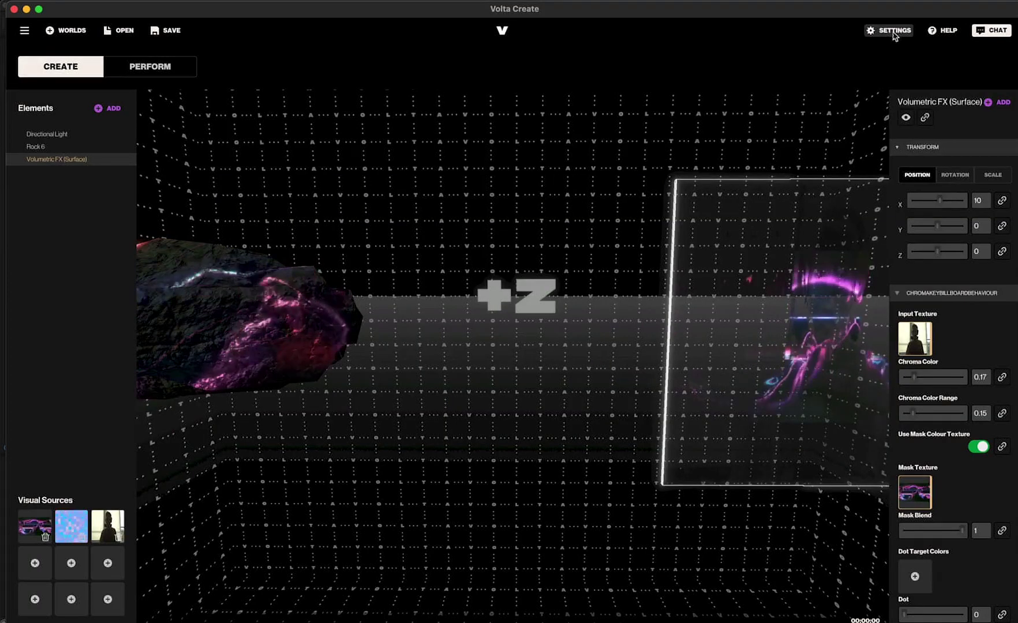
# Back in Volta Create, select the available Rcam device as the Rcam App Feed in the application settings
pyautogui.click(887, 30)
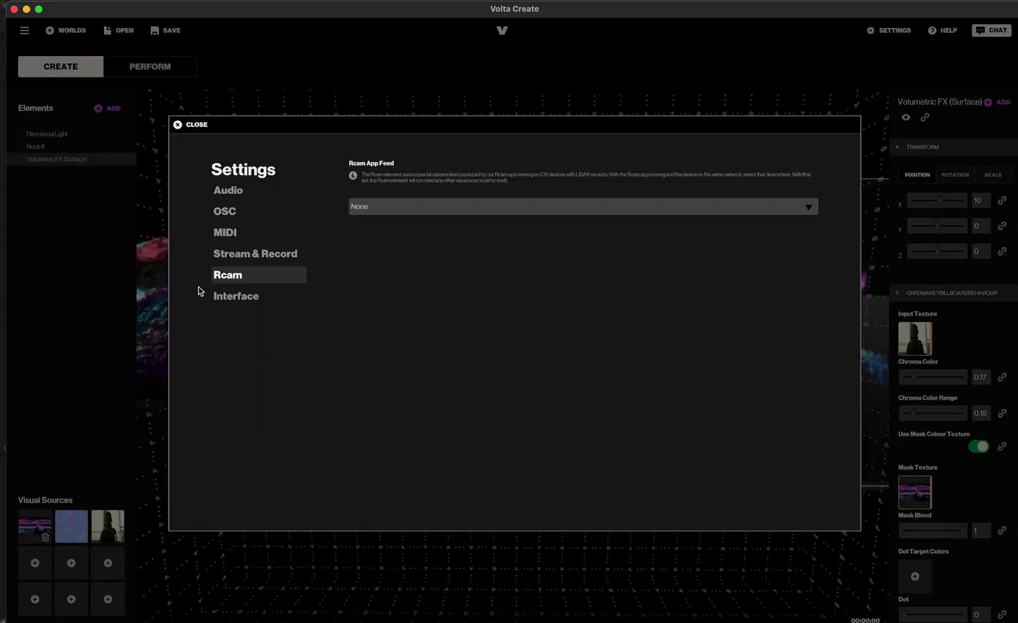
pyautogui.click(391, 207)
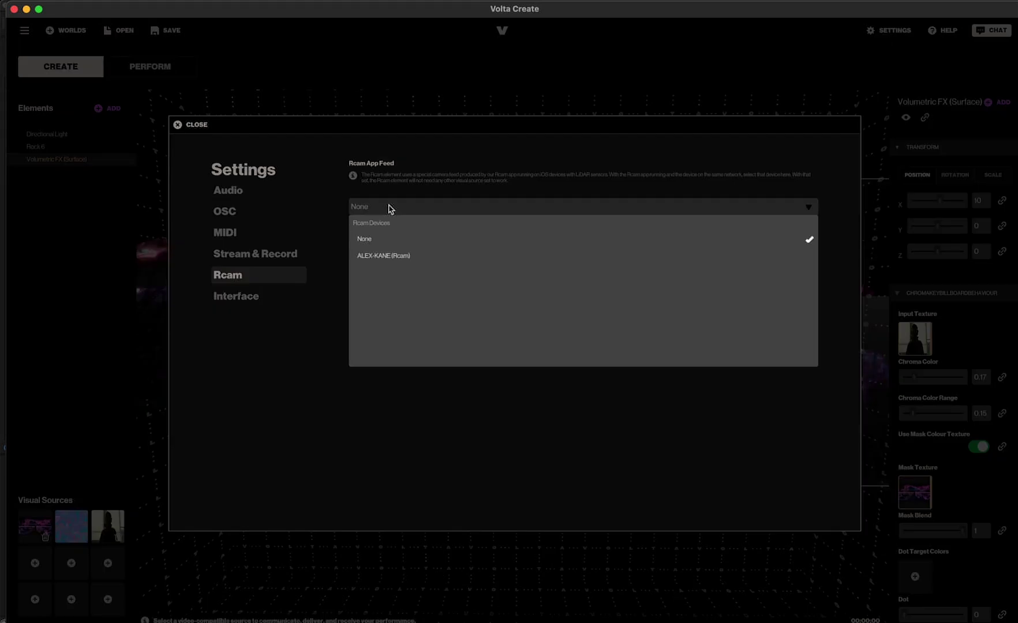
pyautogui.click(383, 257)
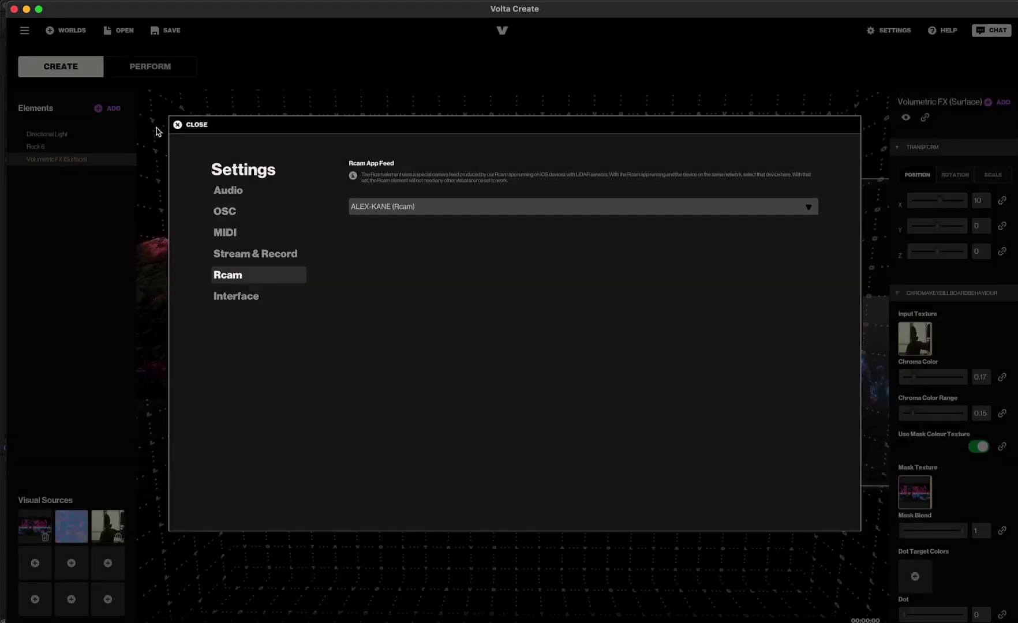
pyautogui.click(187, 124)
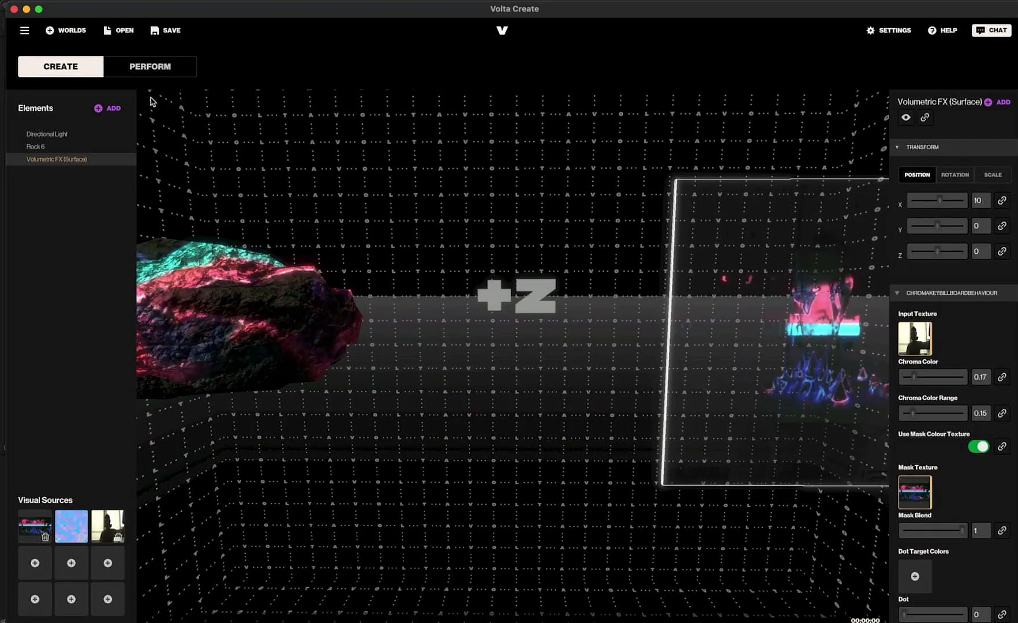
# Add the Volumetric FX (Rcam LiDAR) element from the Artist Presence category to the world
pyautogui.click(109, 109)
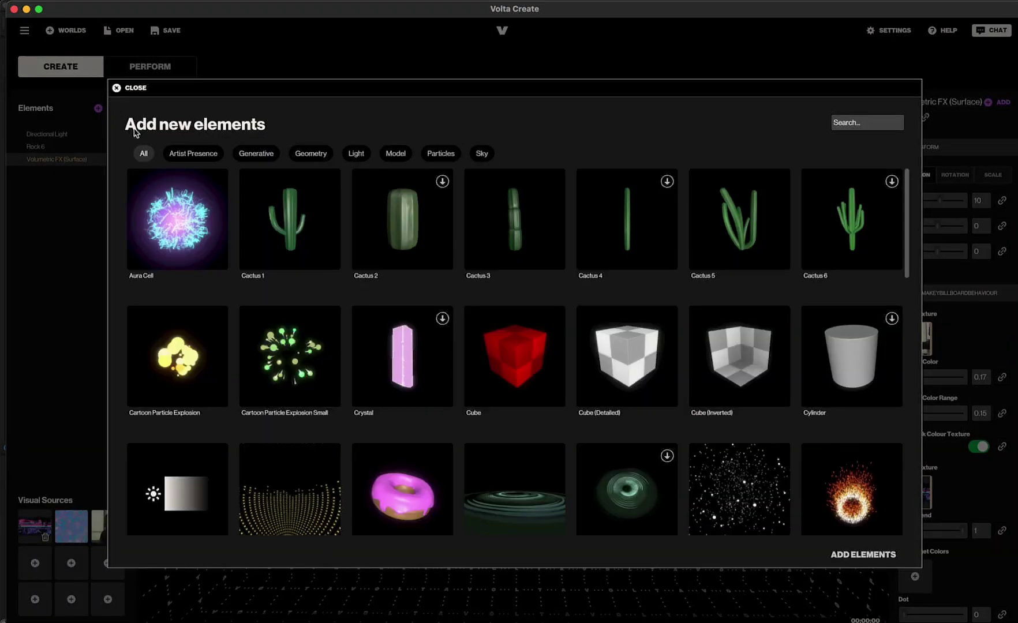
pyautogui.click(194, 154)
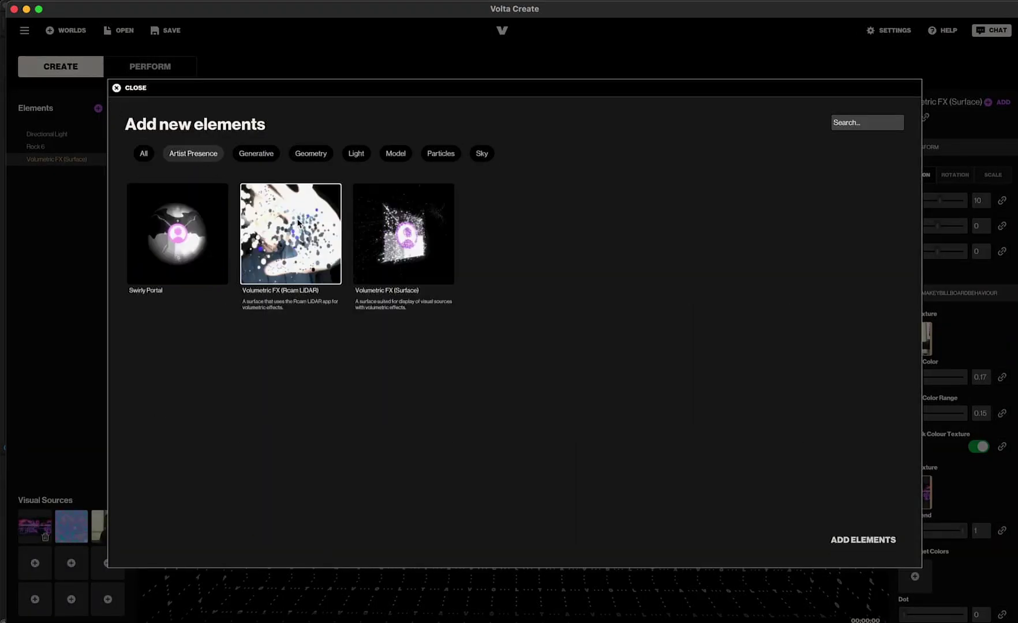
pyautogui.click(863, 540)
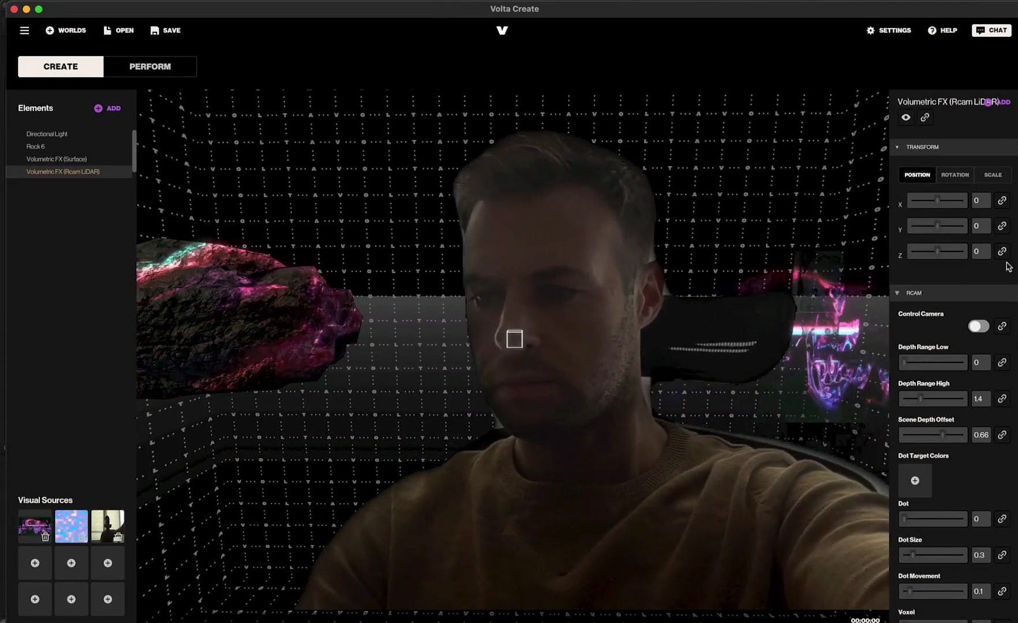
# Enable Control Camera for the Rcam LiDAR element and set its Scene Depth Offset to 0.53
pyautogui.click(984, 329)
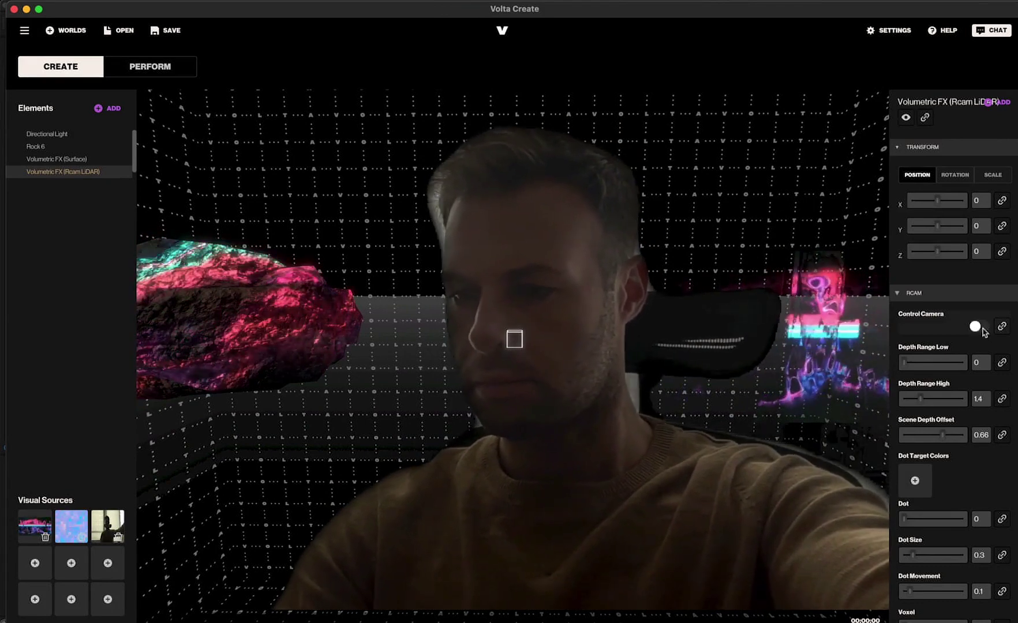
pyautogui.click(977, 327)
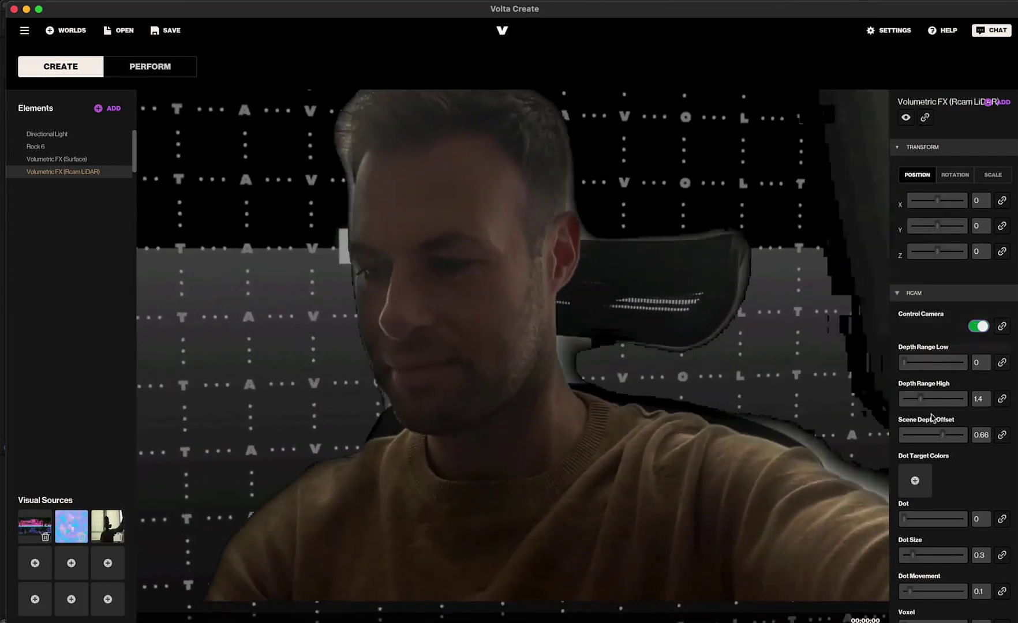
pyautogui.moveTo(943, 440)
pyautogui.mouseDown()
pyautogui.moveTo(886, 434)
pyautogui.moveTo(947, 436)
pyautogui.mouseUp()
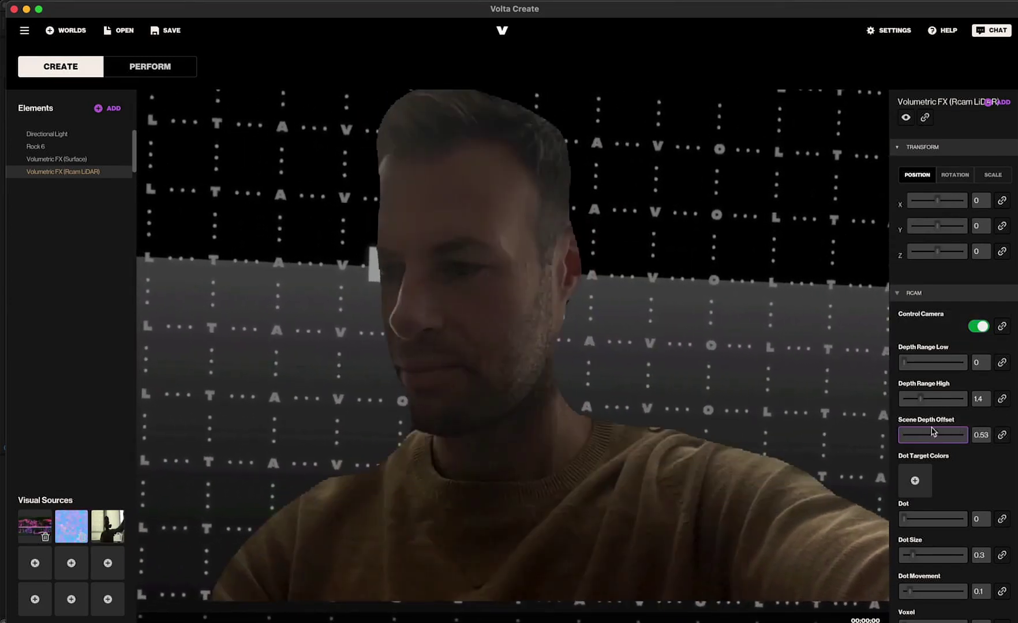
# For the Rcam LiDAR element, set Depth Range High to 3.87 and activate the dot effect with Dot 0.6 and Dot Size 0.18
pyautogui.moveTo(924, 402); pyautogui.dragTo(952, 401)
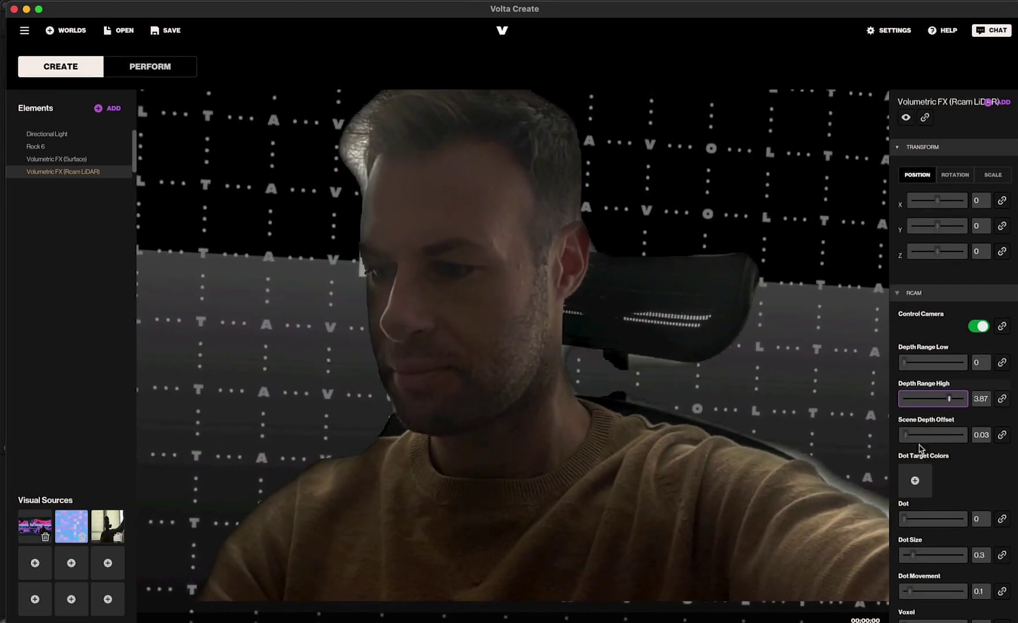
pyautogui.click(912, 555)
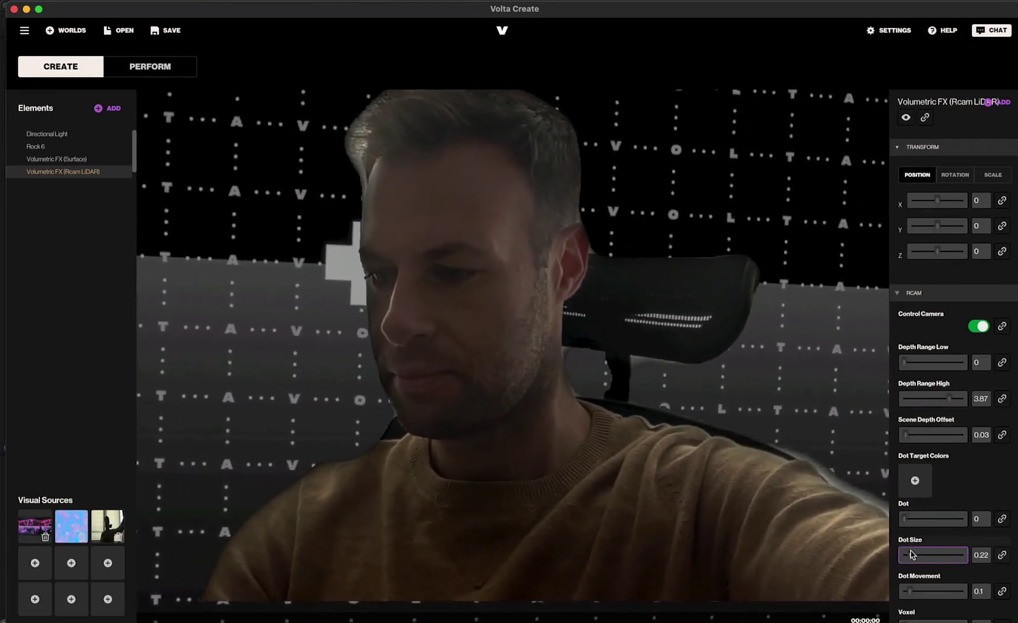
pyautogui.click(909, 520)
pyautogui.moveTo(929, 519); pyautogui.dragTo(932, 519)
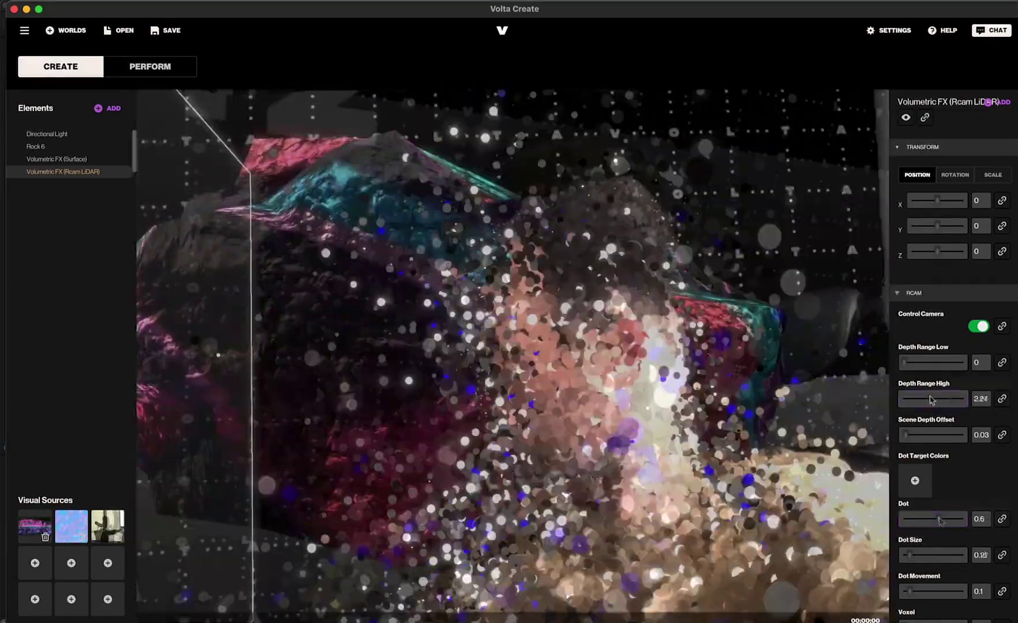
# Set the Rcam LiDAR element's Depth Range High to 0.71 and its Scene Depth Offset to 0
pyautogui.moveTo(931, 400); pyautogui.dragTo(913, 399)
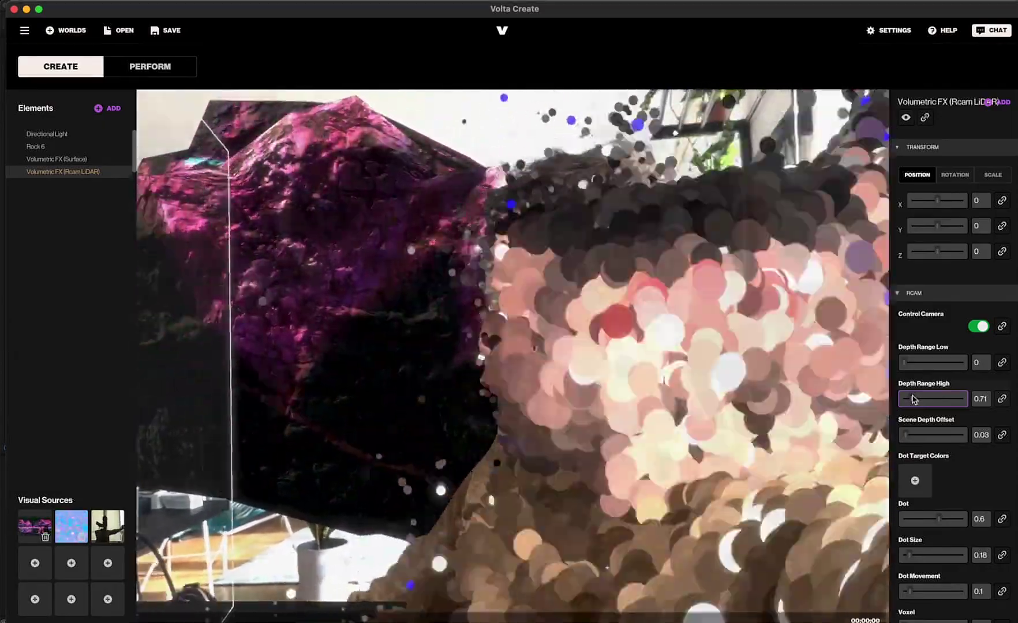
pyautogui.moveTo(927, 435); pyautogui.dragTo(905, 434)
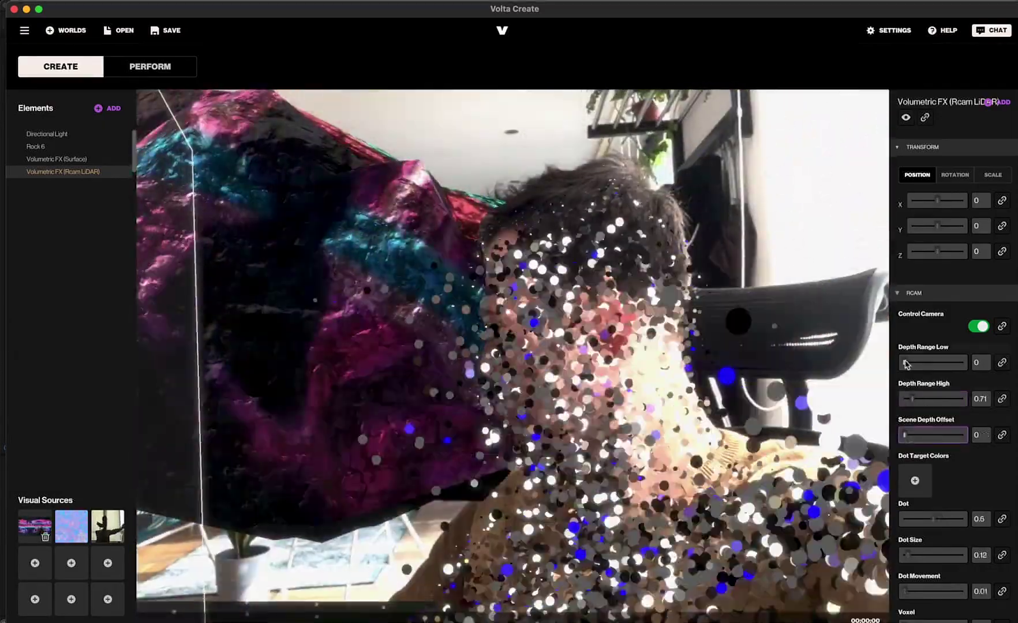
pyautogui.moveTo(905, 363)
pyautogui.mouseDown()
pyautogui.moveTo(938, 364)
pyautogui.moveTo(906, 364)
pyautogui.mouseUp()
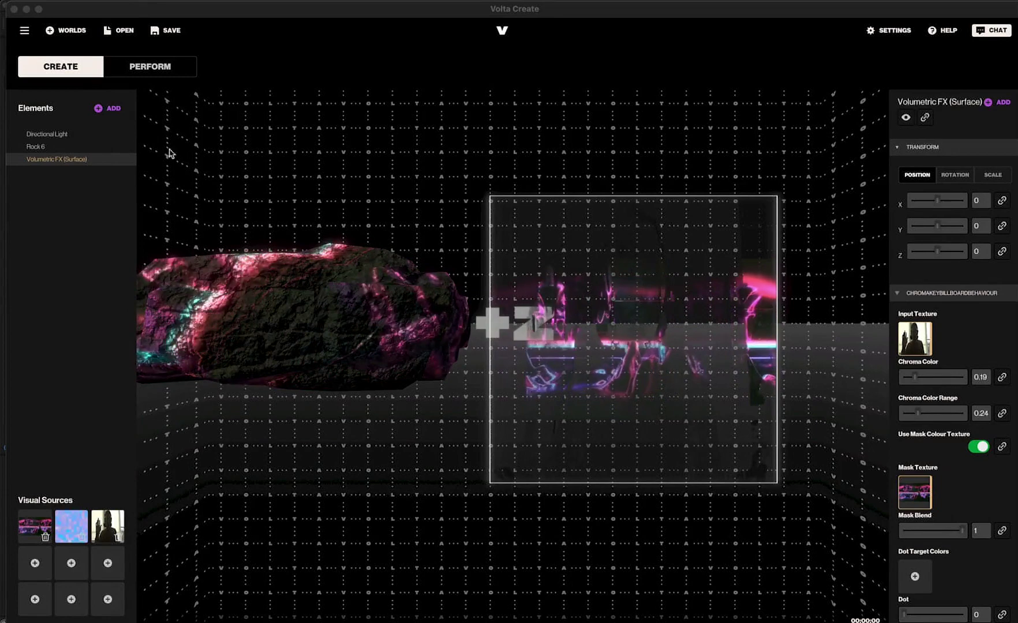
# Switch to Perform mode and enable Director's Cut Mode with automatic camera angle switching every 3 seconds
pyautogui.click(155, 66)
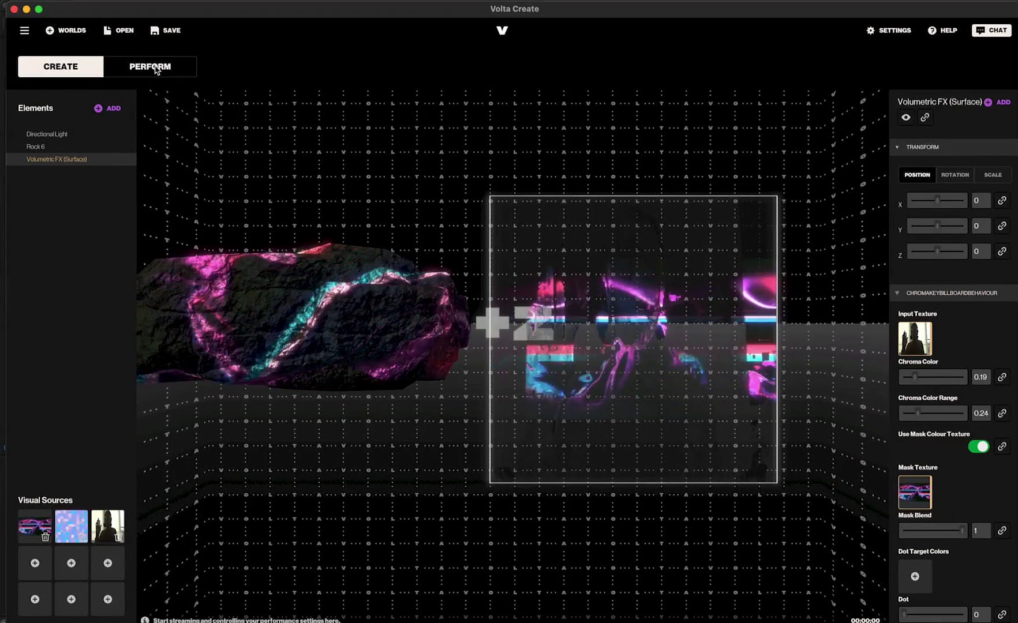
pyautogui.click(151, 66)
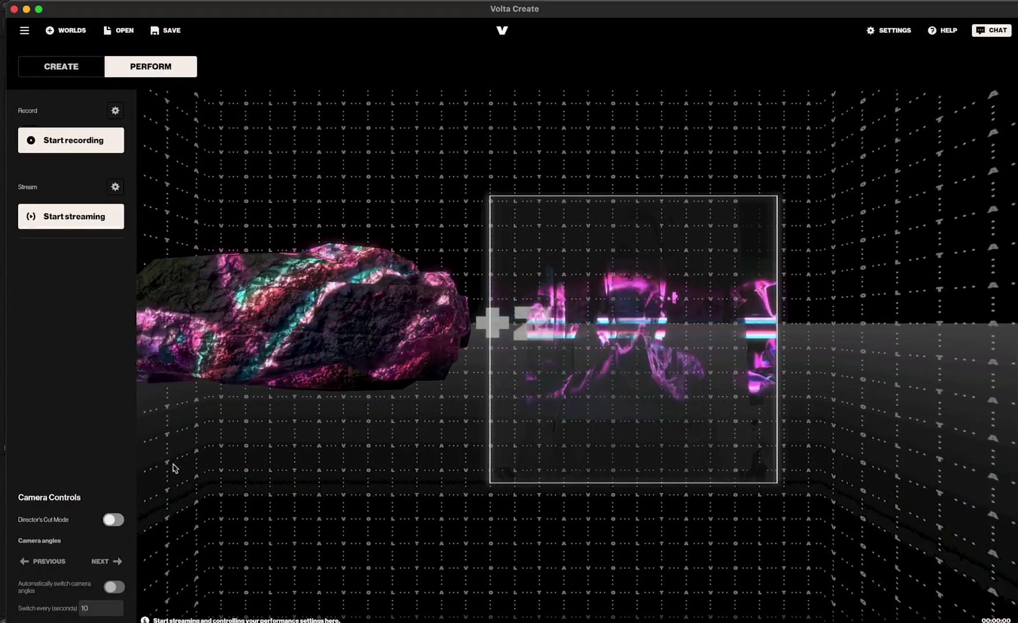
pyautogui.click(110, 519)
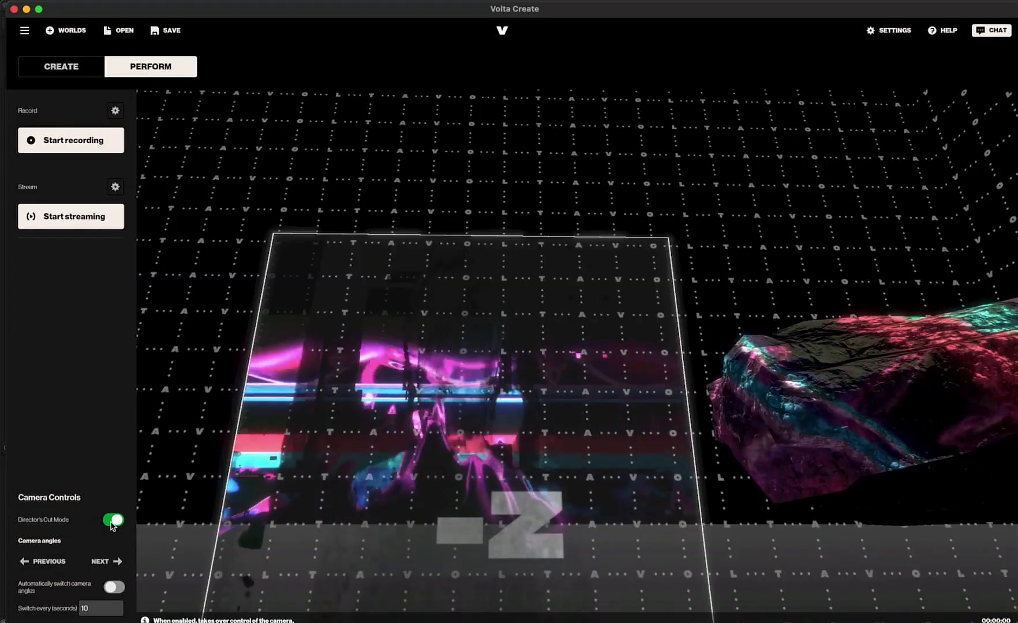
pyautogui.doubleClick(93, 608)
pyautogui.write('3')
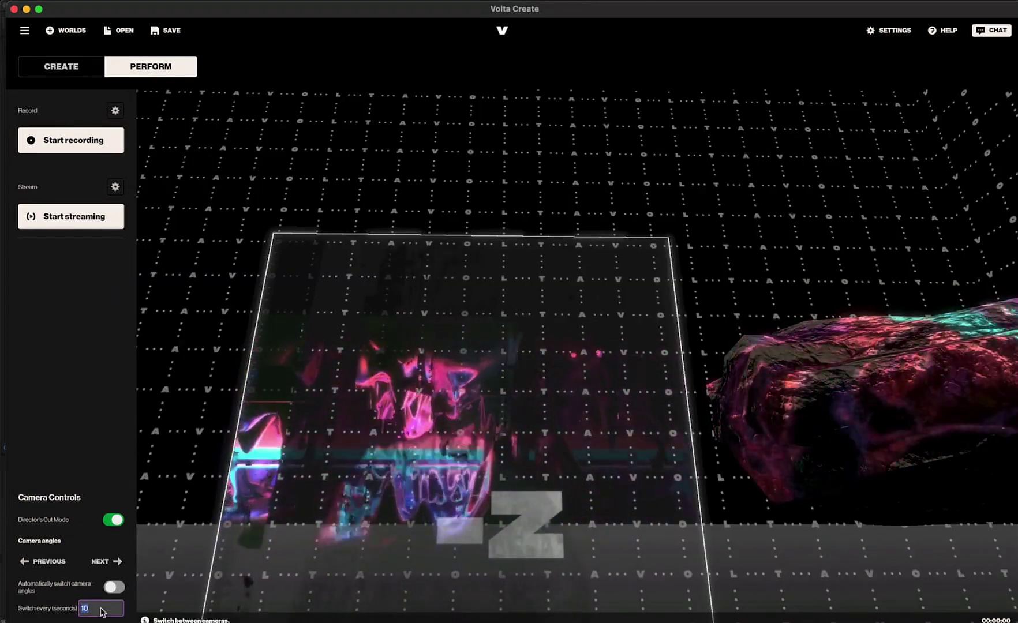
pyautogui.click(113, 587)
# Record a short clip of the performance and stop the recording
pyautogui.click(98, 141)
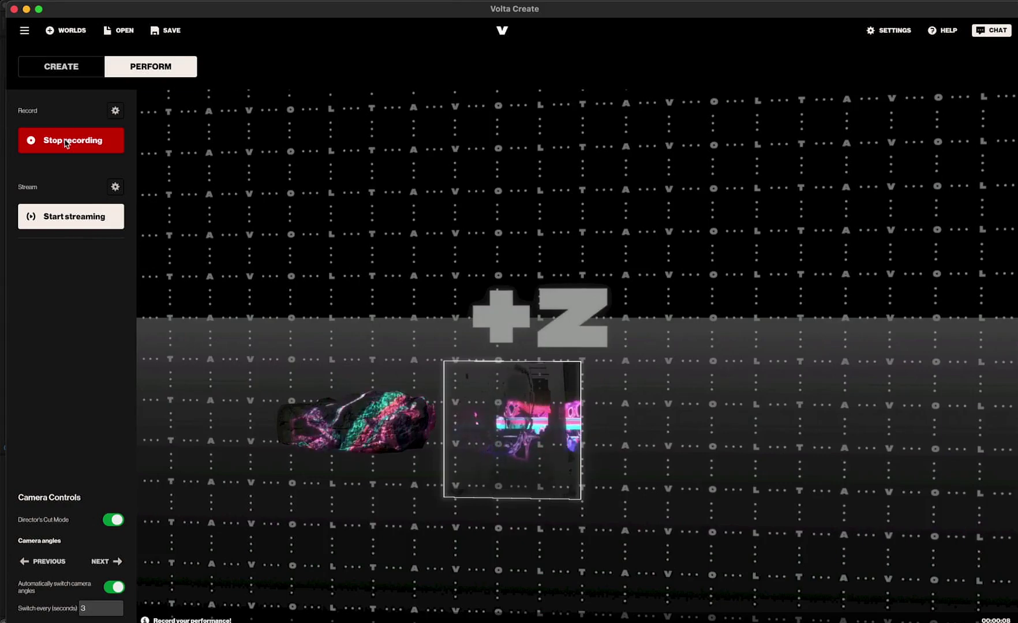
pyautogui.click(115, 141)
# Check the recording settings and browse the export directory without changing the recording location
pyautogui.click(115, 111)
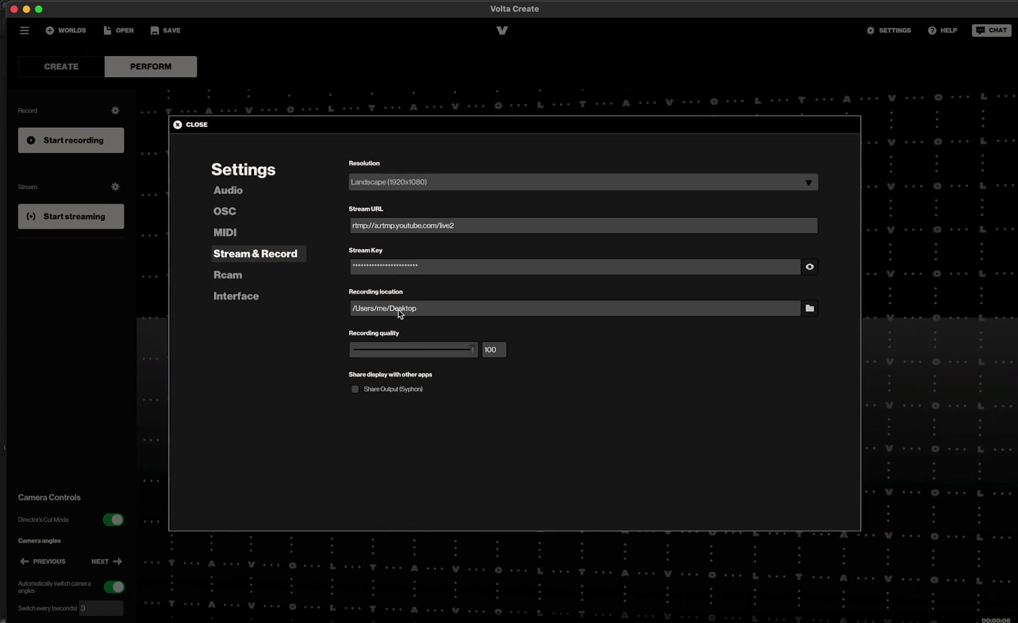
pyautogui.click(810, 308)
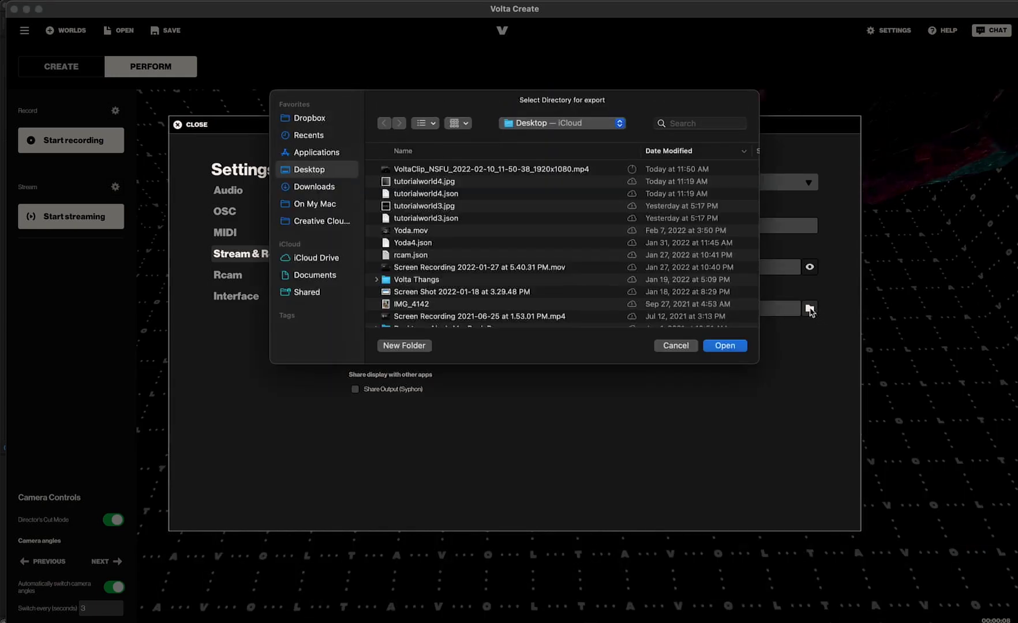
pyautogui.click(677, 346)
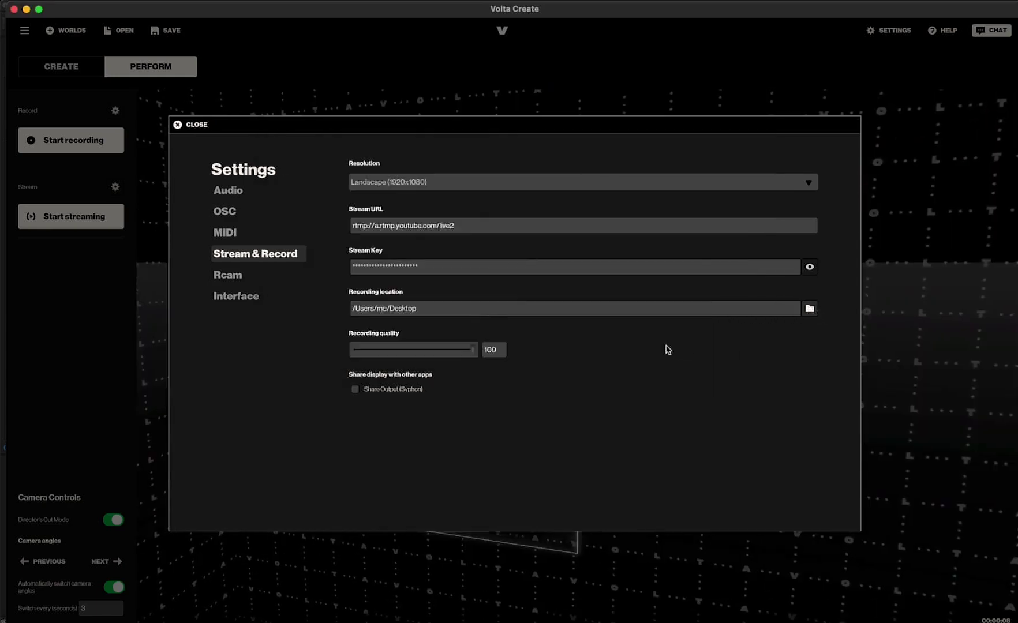
pyautogui.click(178, 126)
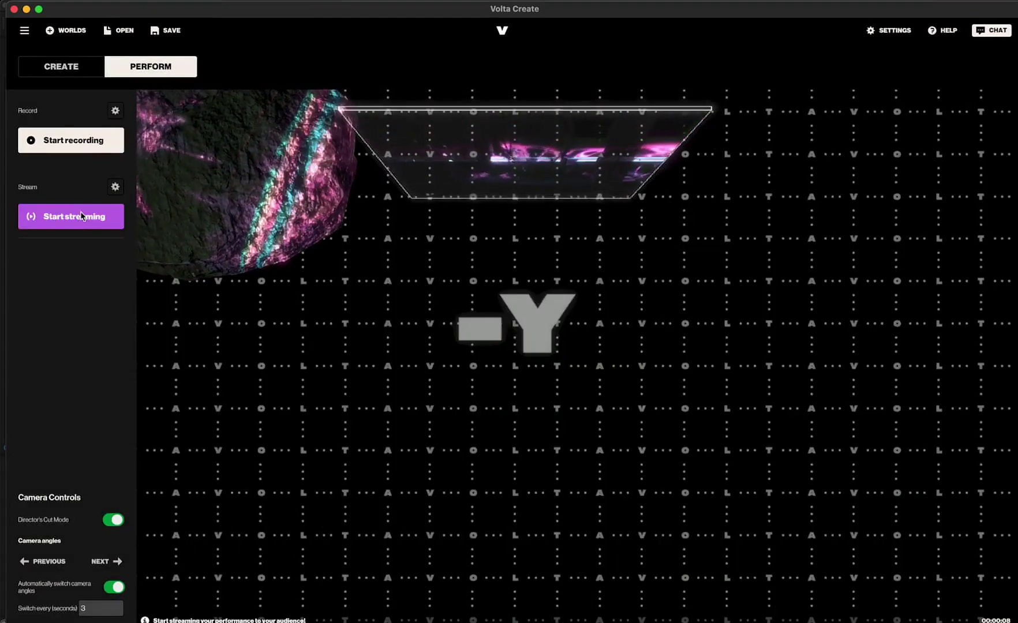
# Inspect the stream settings for the Stream URL and Stream Key fields
pyautogui.click(115, 187)
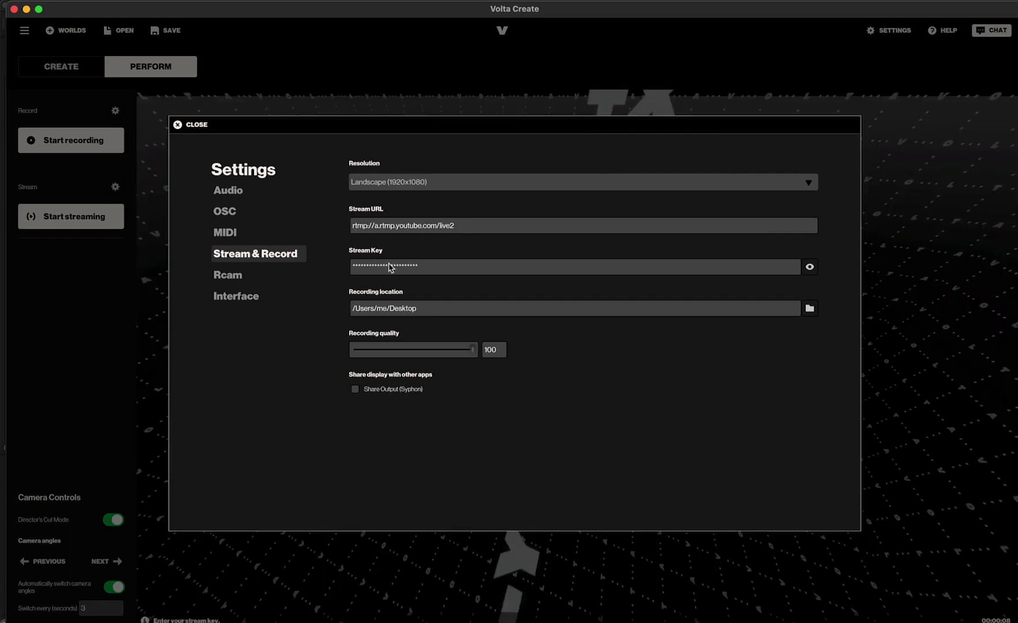
pyautogui.press('Escape')
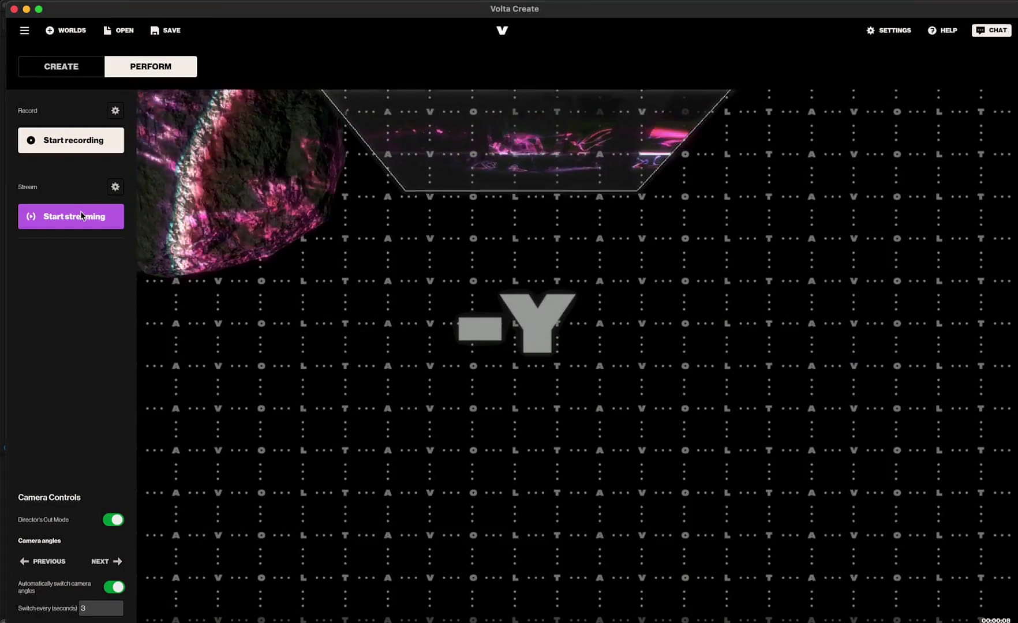
pyautogui.click(115, 187)
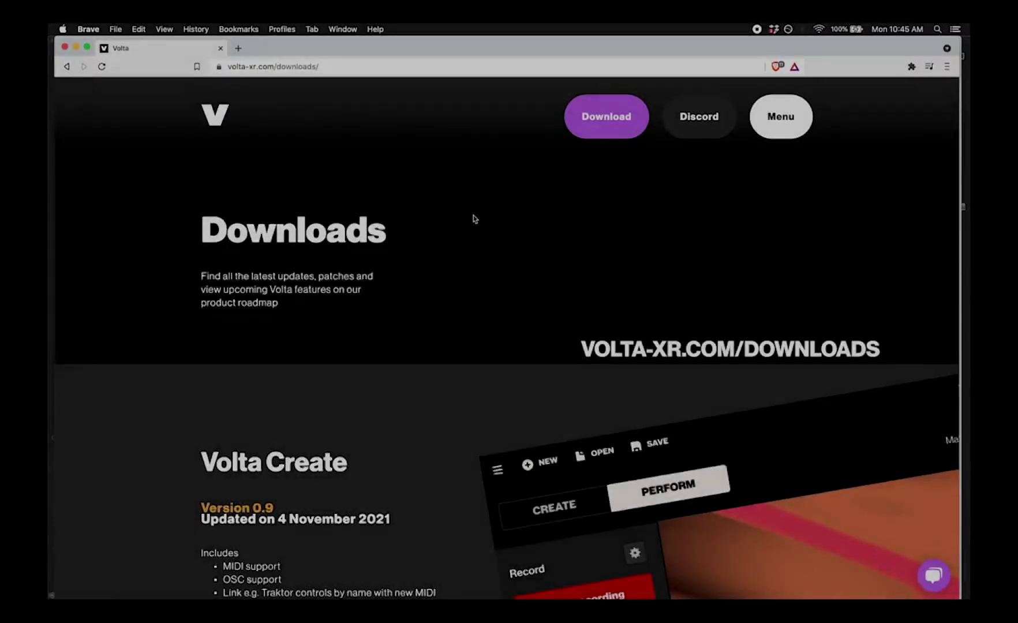
# On the Volta downloads page in the browser, find the Volta Max For Live Devices among the patches
pyautogui.scroll(-5, 472, 218)
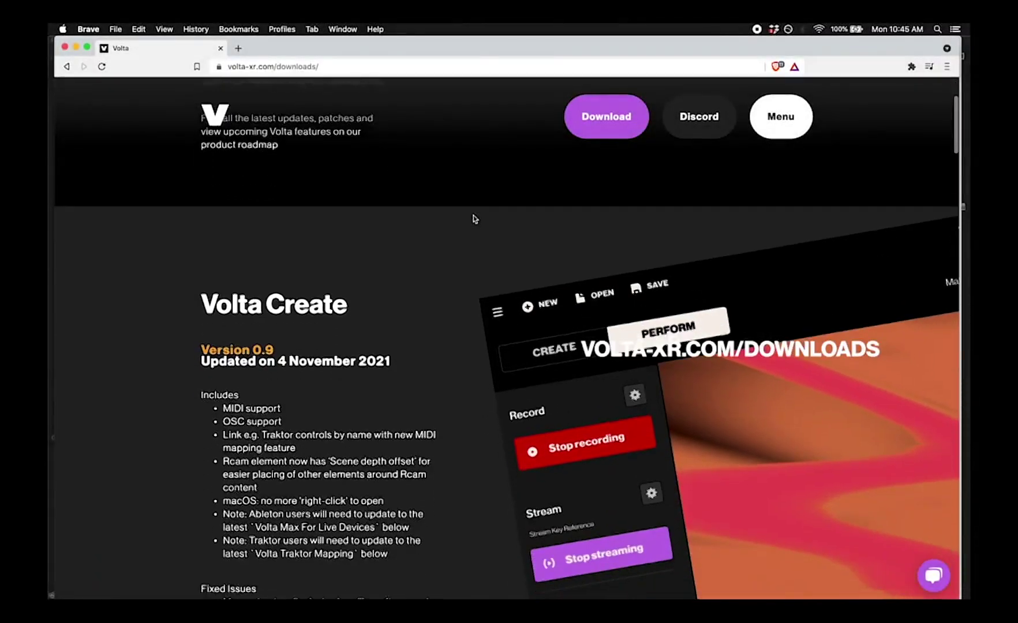
pyautogui.scroll(-10, 473, 218)
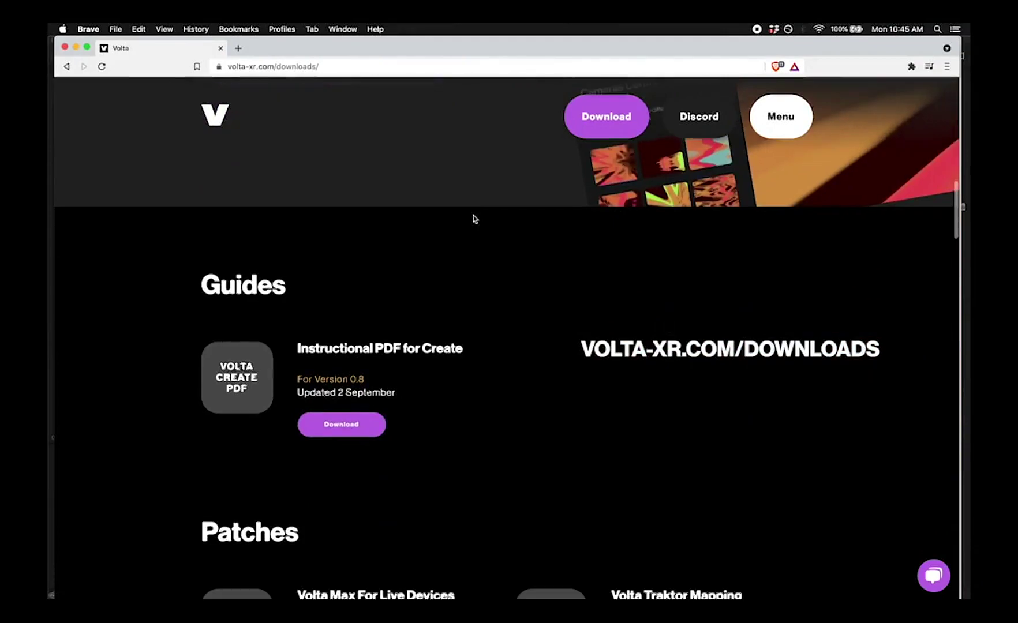
pyautogui.scroll(-7, 472, 218)
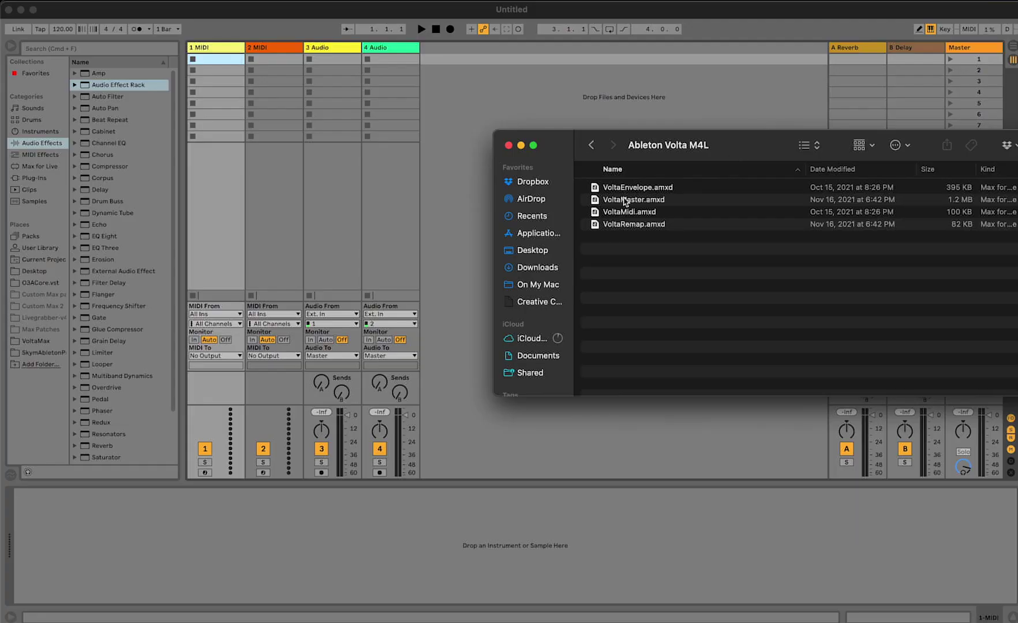
# In Ableton Live, load VoltaMaster.amxd from the Ableton Volta M4L folder onto the Master track
pyautogui.click(625, 201)
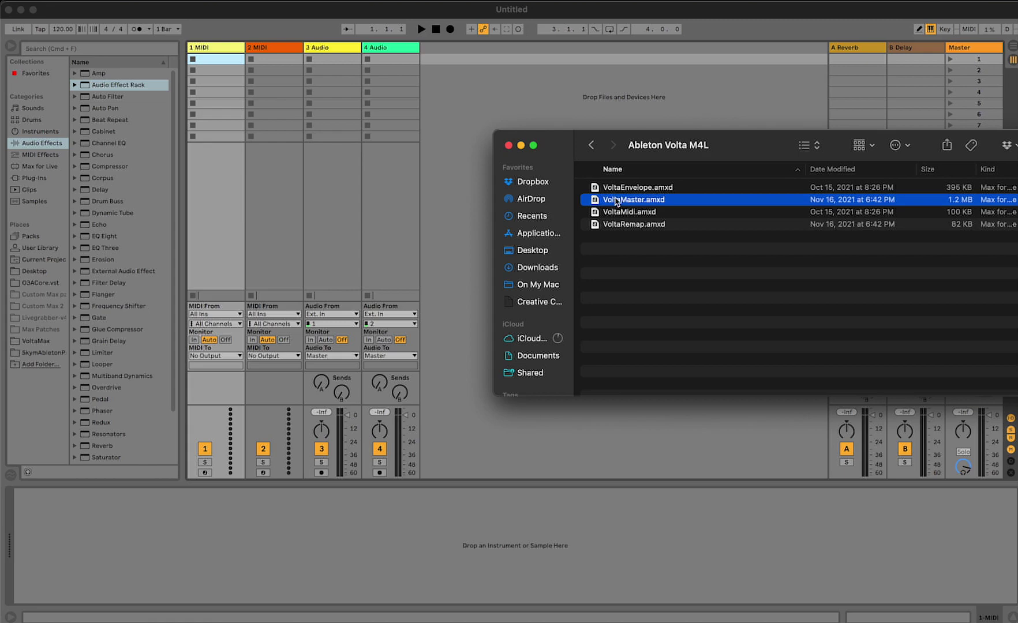
pyautogui.moveTo(616, 201); pyautogui.dragTo(965, 52)
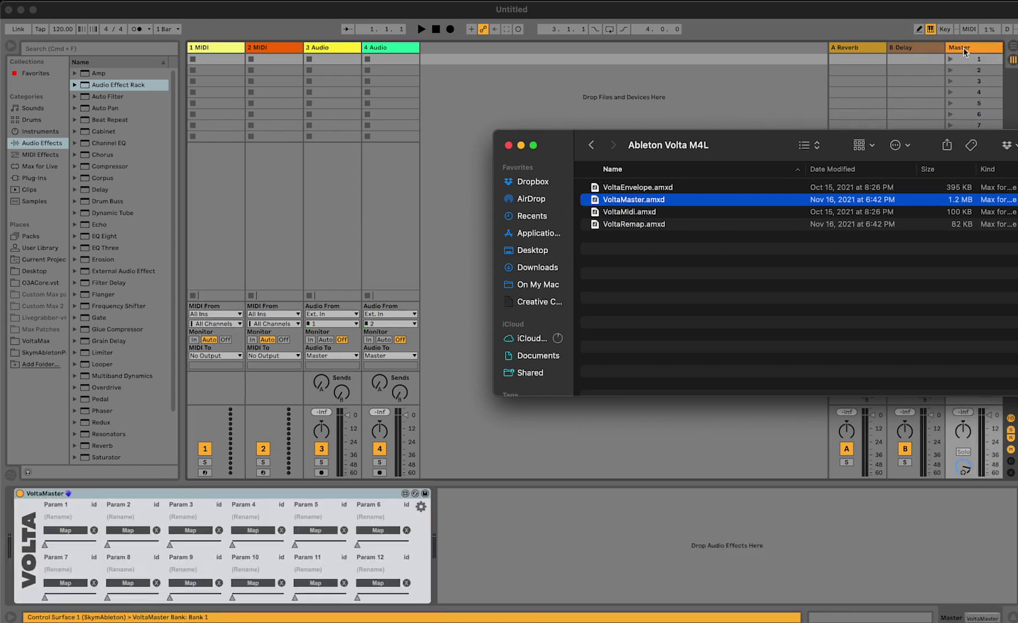
pyautogui.click(310, 495)
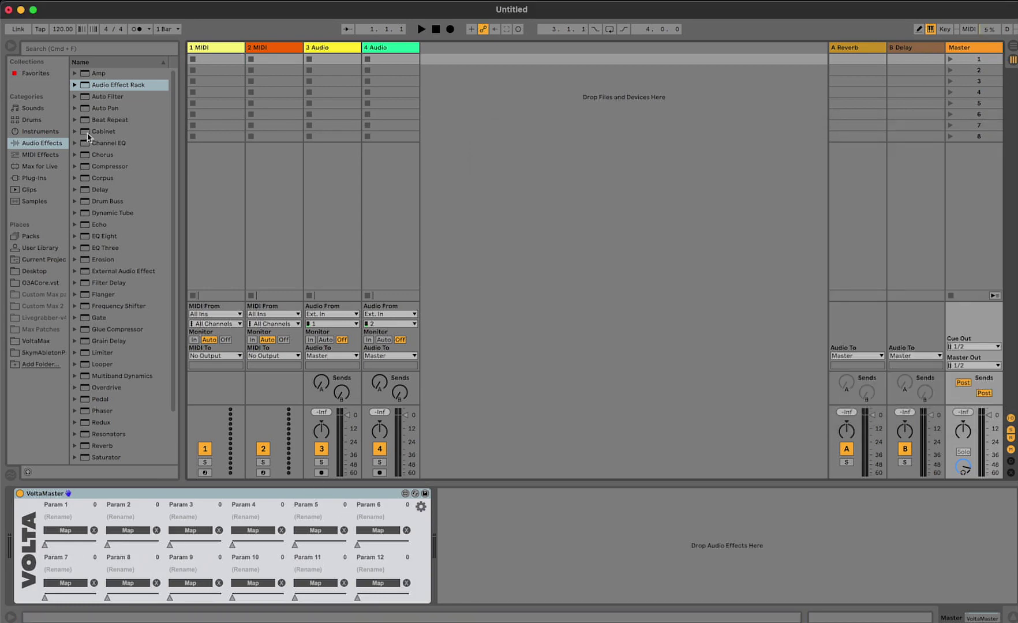
# Add an Audio Effect Rack to the 3 Audio track and show its macro controls
pyautogui.click(84, 87)
pyautogui.moveTo(257, 77); pyautogui.dragTo(328, 49)
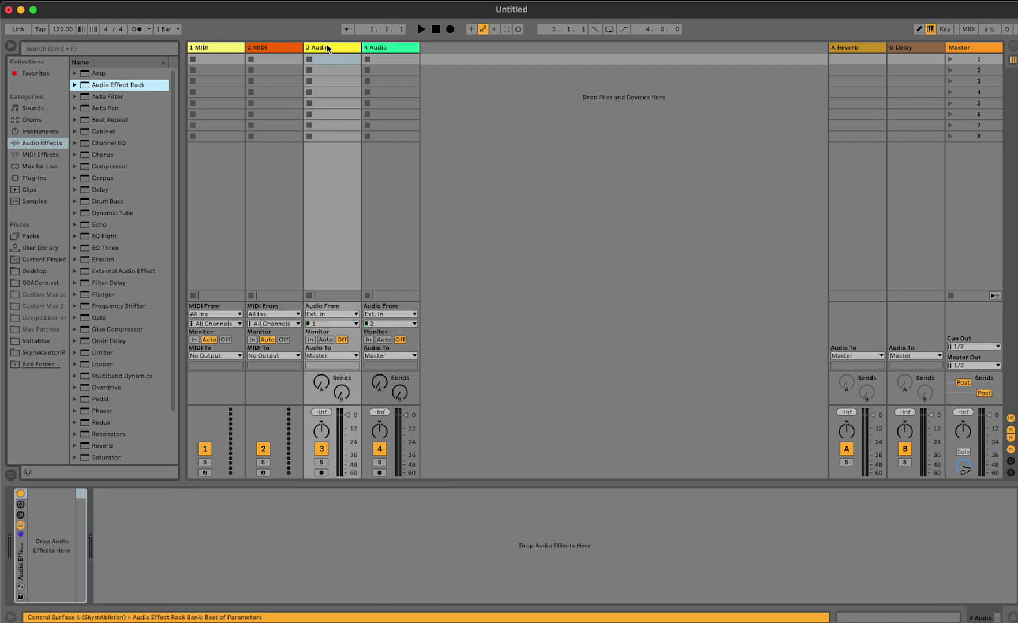
pyautogui.click(20, 506)
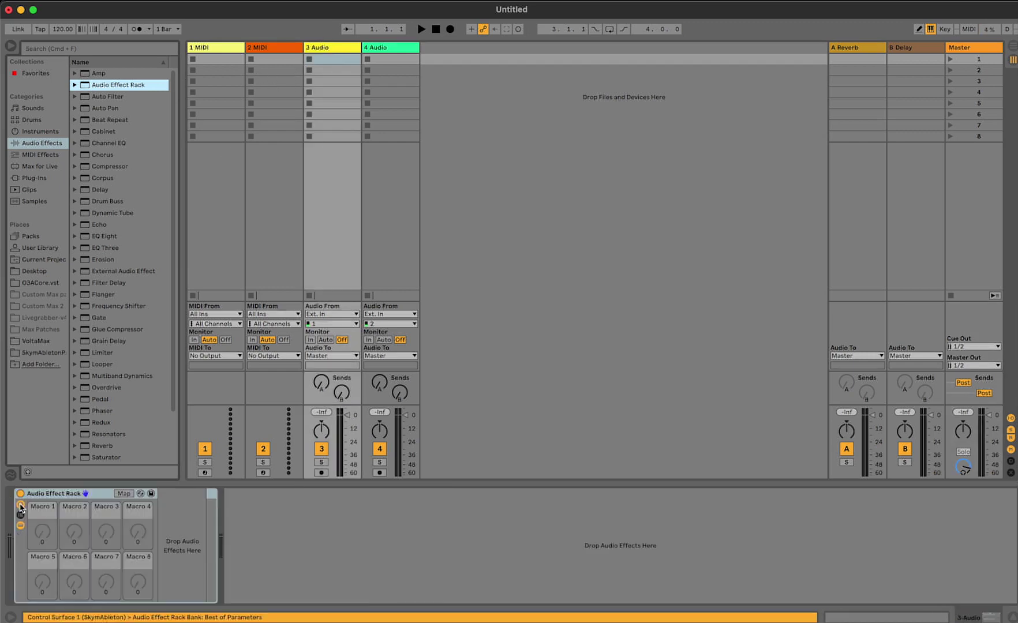
# Map VoltaMaster Param 1 to Macro 1 of the Audio Effect Rack on the 3 Audio track
pyautogui.click(968, 51)
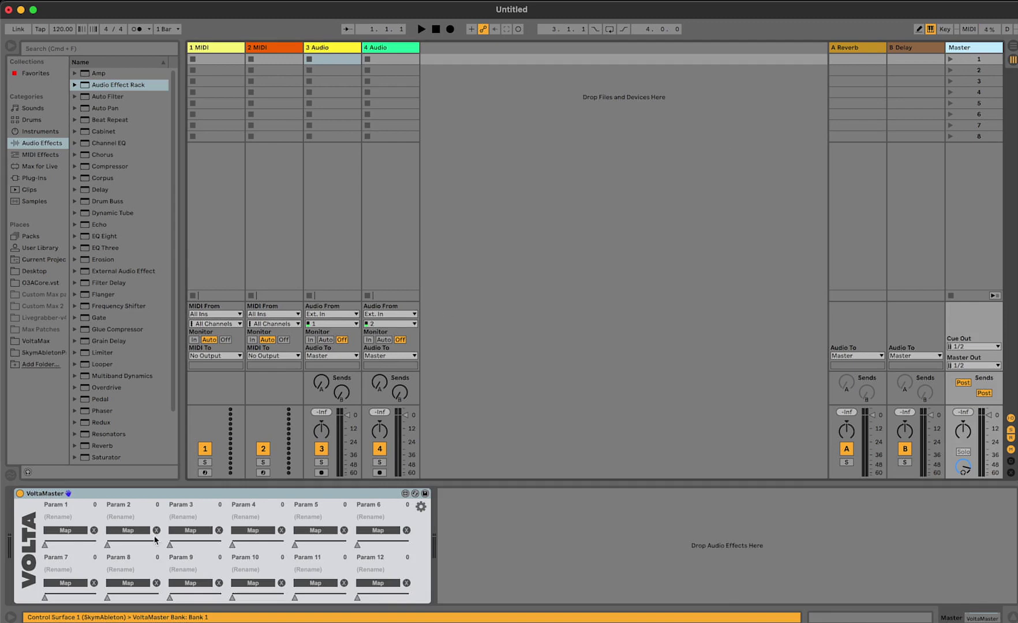
pyautogui.click(74, 530)
pyautogui.click(338, 48)
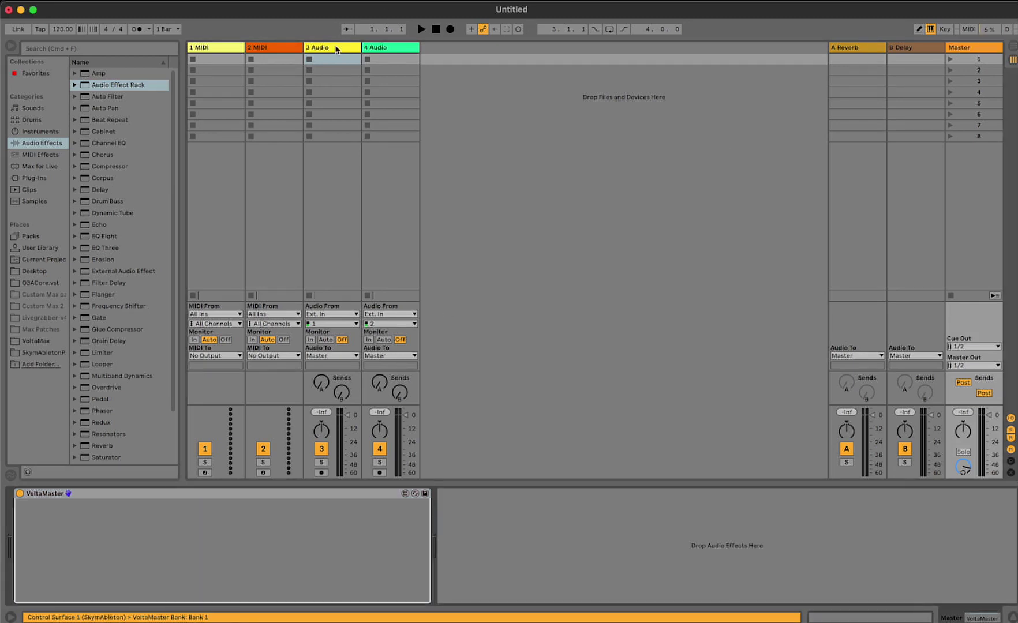
pyautogui.click(46, 532)
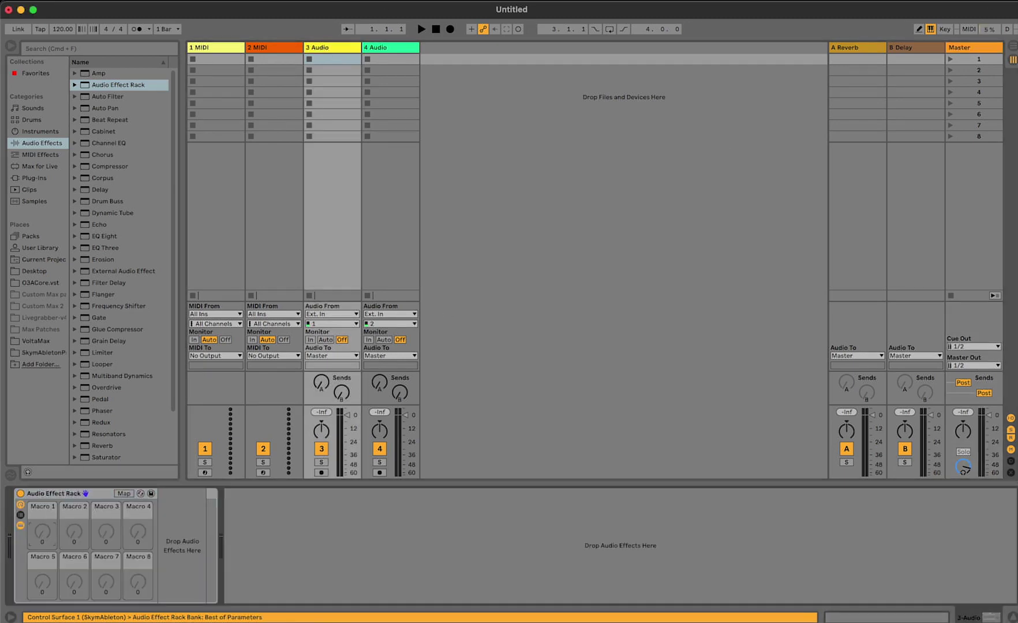
# Map VoltaMaster Param 2 to Macro 2 of the Audio Effect Rack on the 3 Audio track
pyautogui.click(964, 49)
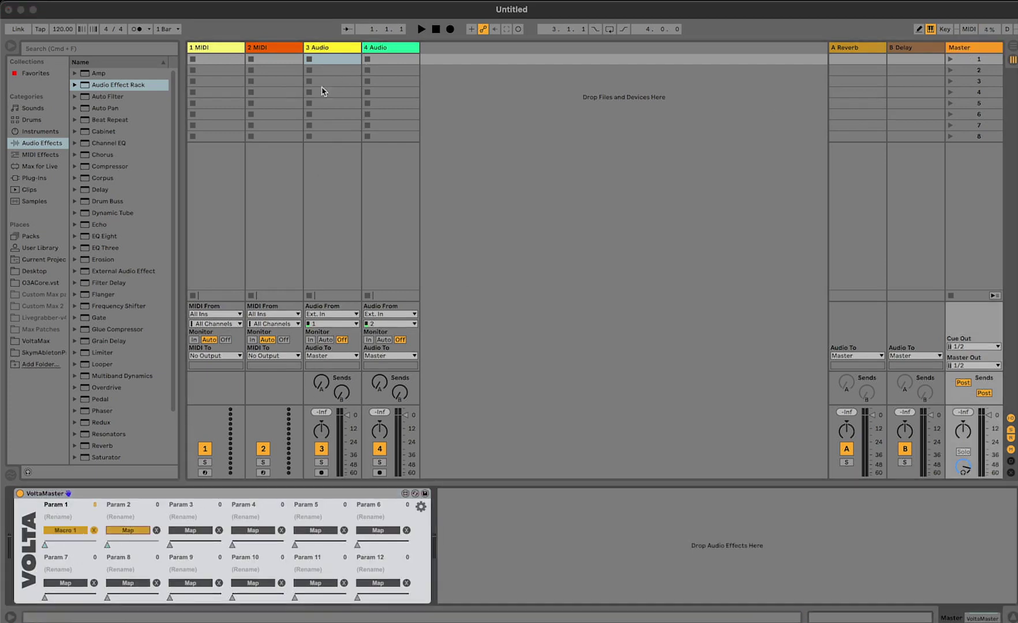
pyautogui.click(333, 51)
pyautogui.click(75, 534)
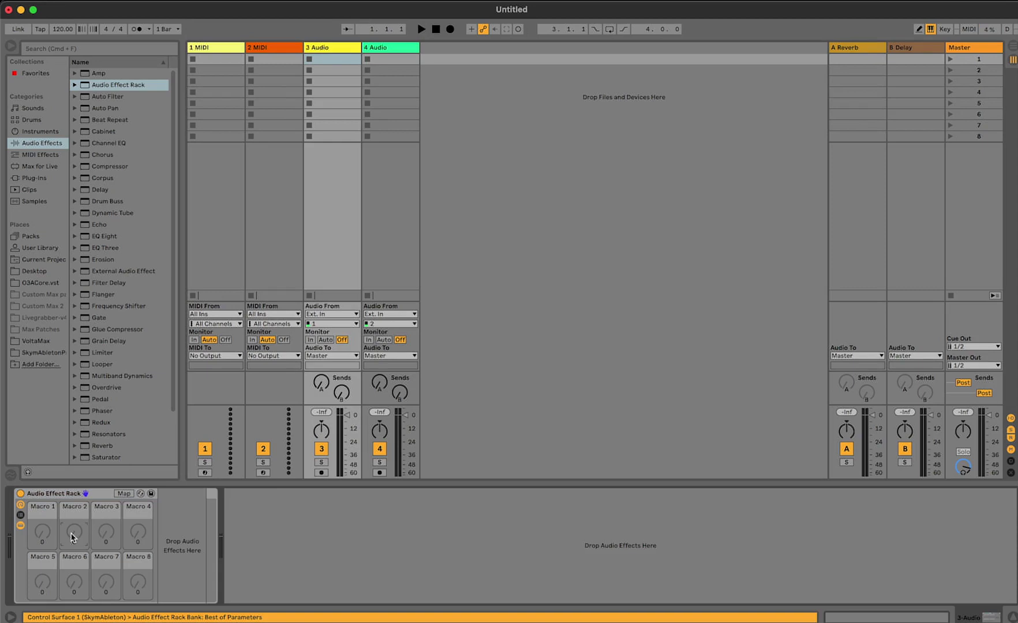
# Map VoltaMaster Param 3 to Macro 3 of the Audio Effect Rack on the 3 Audio track
pyautogui.click(974, 49)
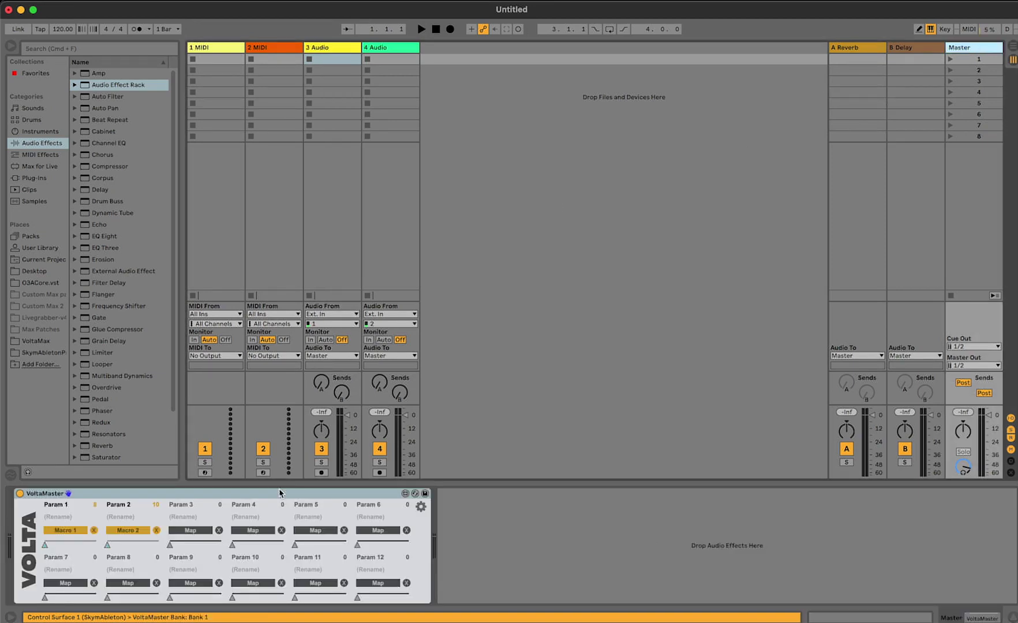
pyautogui.click(193, 531)
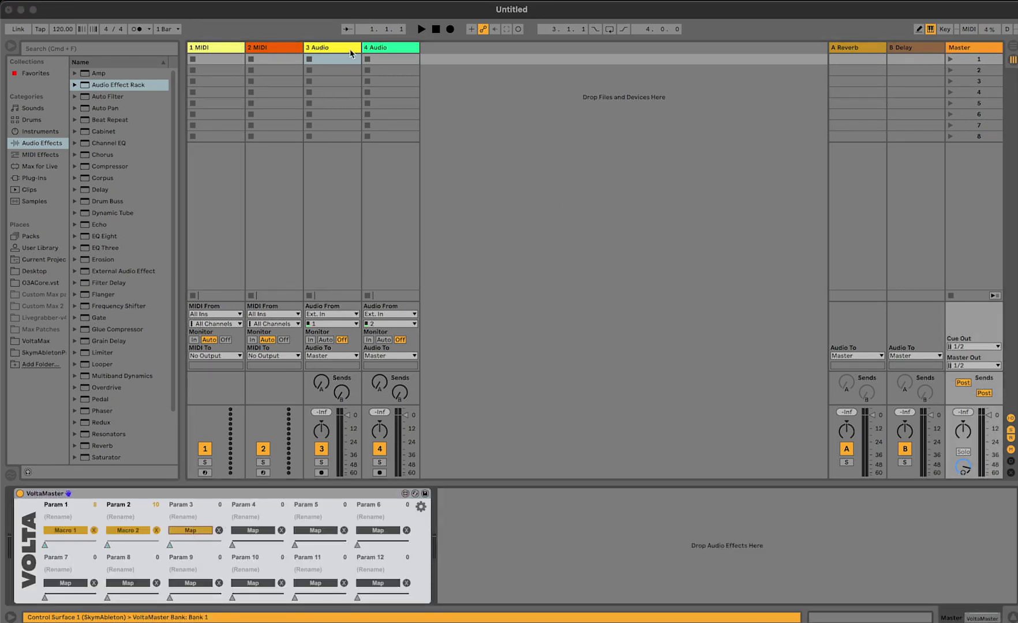
pyautogui.click(351, 51)
pyautogui.click(108, 533)
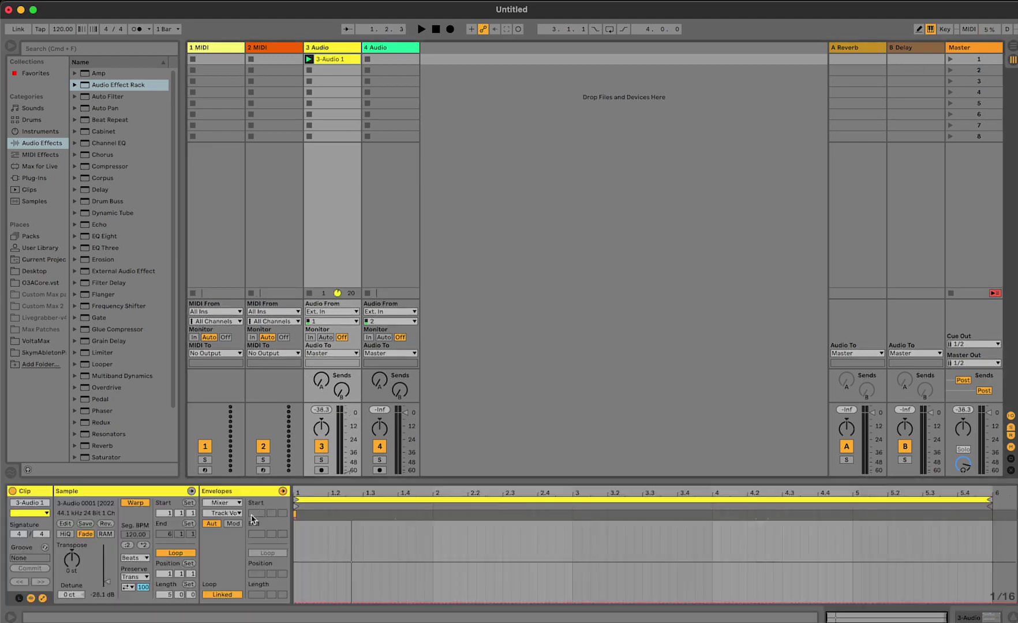
# In the 3-Audio 1 clip, draw an envelope alternating between high and low for the Audio Effect Rack's Macro 1
pyautogui.click(232, 503)
pyautogui.click(232, 522)
pyautogui.click(228, 513)
pyautogui.click(224, 532)
pyautogui.moveTo(466, 602); pyautogui.dragTo(469, 521)
pyautogui.moveTo(674, 527); pyautogui.dragTo(673, 602)
pyautogui.moveTo(871, 602); pyautogui.dragTo(870, 522)
# In the 3-Audio 1 clip, draw a Macro 2 envelope for the Audio Effect Rack that falls steadily from high to low
pyautogui.click(224, 513)
pyautogui.click(224, 542)
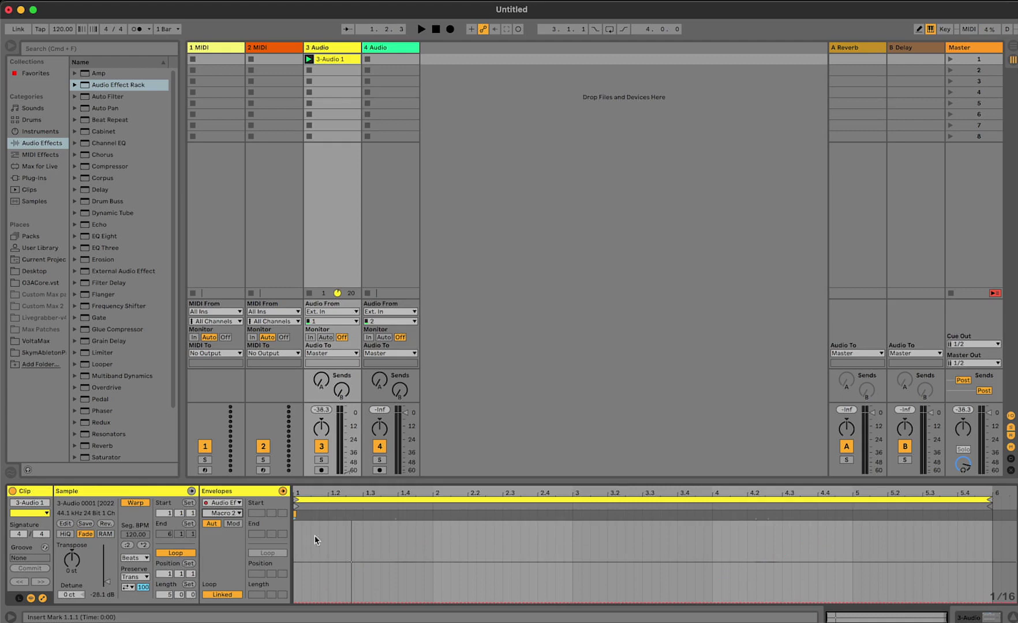
pyautogui.moveTo(304, 602); pyautogui.dragTo(365, 543)
pyautogui.moveTo(922, 538); pyautogui.dragTo(991, 602)
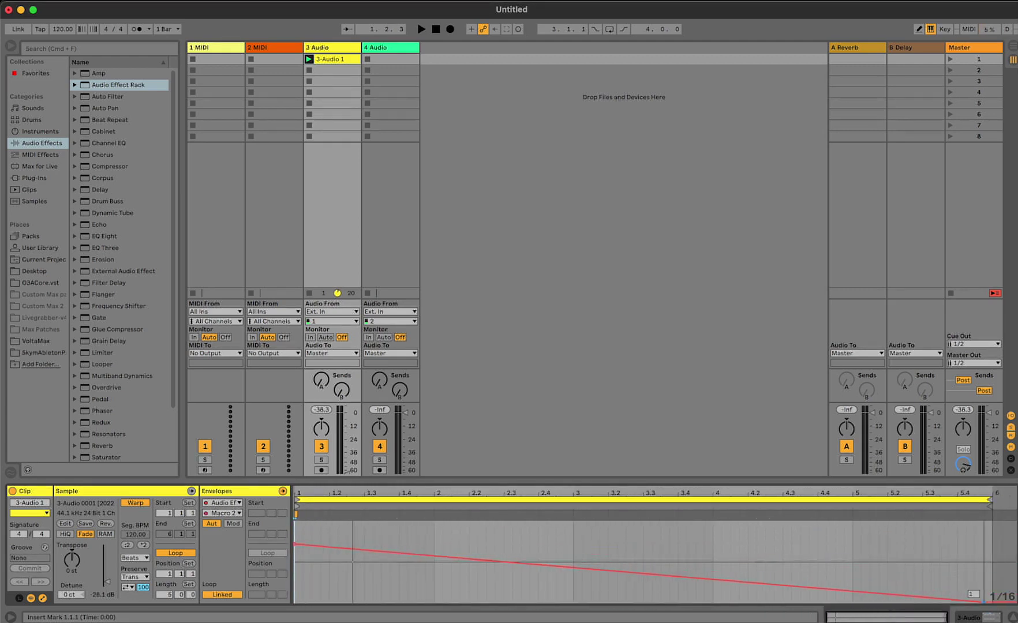
# In the 3-Audio 1 clip, draw a Macro 3 envelope that rises steadily from minimum to maximum
pyautogui.click(236, 513)
pyautogui.click(227, 550)
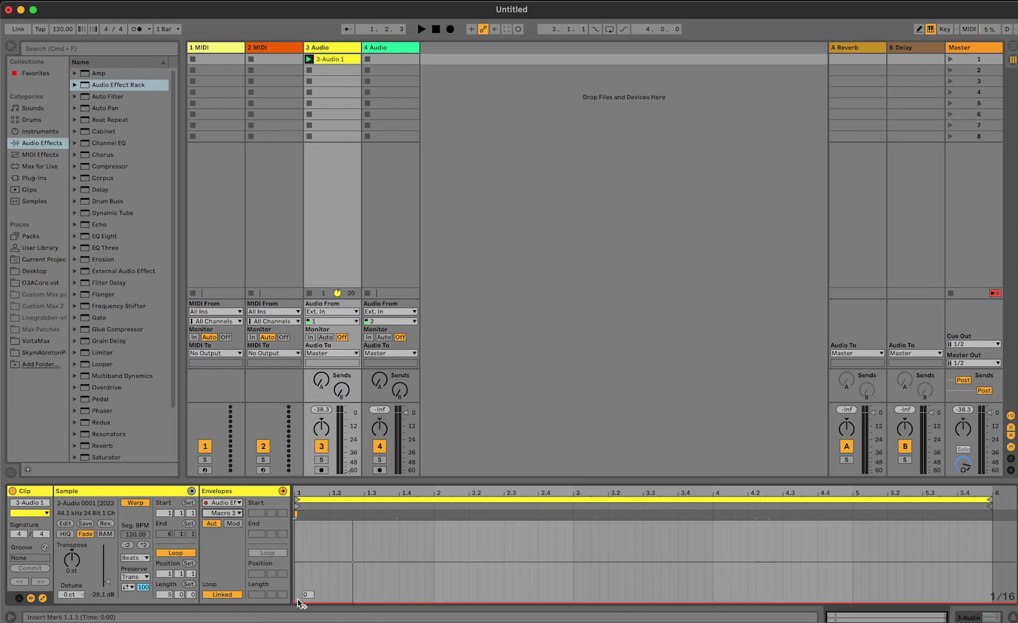
pyautogui.moveTo(988, 602); pyautogui.dragTo(957, 522)
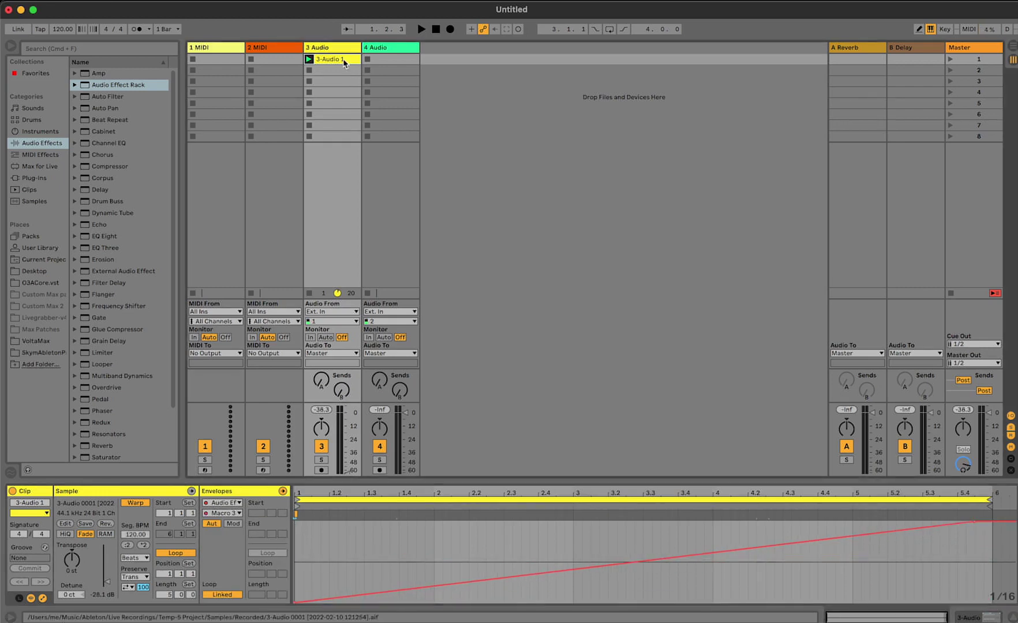
# Duplicate the 3-Audio 1 clip and reshape the copy's Macro 3 envelope to start high and drop low past the middle
pyautogui.press('super+d')
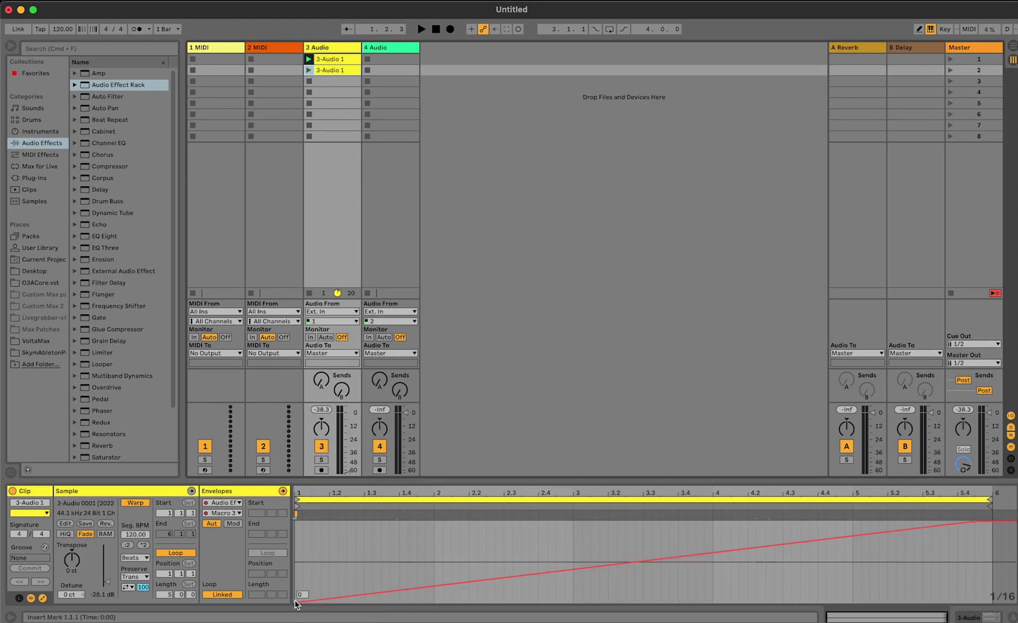
pyautogui.moveTo(297, 603); pyautogui.dragTo(297, 547)
pyautogui.moveTo(716, 532); pyautogui.dragTo(698, 603)
# In the duplicated clip, reshape the envelope of another Audio Effect Rack macro so it differs from the original clip
pyautogui.click(224, 513)
pyautogui.click(222, 534)
pyautogui.moveTo(489, 563); pyautogui.dragTo(494, 523)
pyautogui.moveTo(706, 561); pyautogui.dragTo(625, 603)
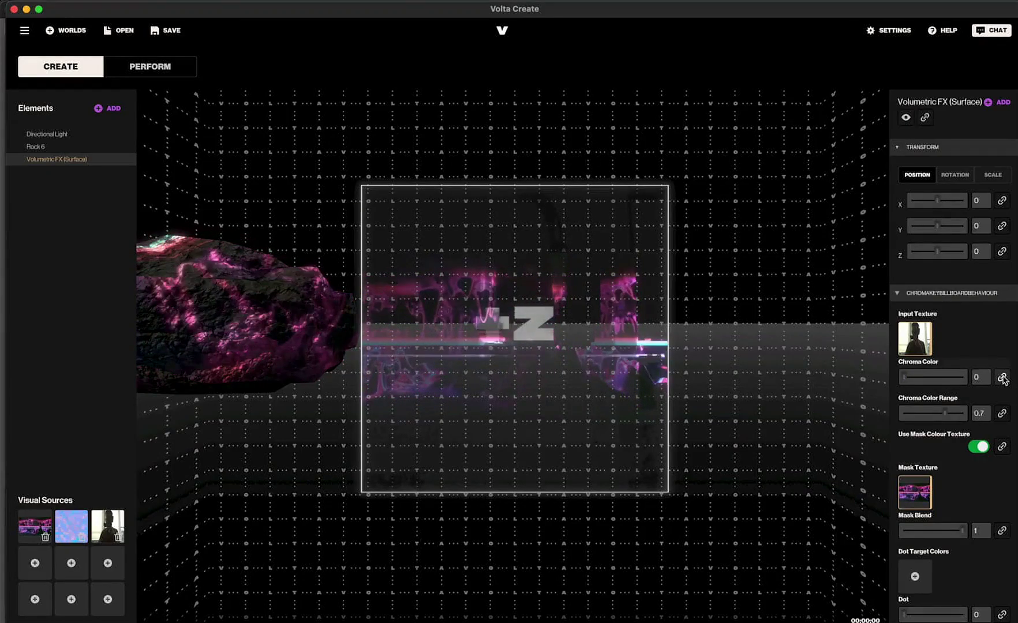
# Link the Volumetric FX surface's Chroma Color to Macro 1 of Live Track 3, and launch the first 3-Audio 1 clip in Ableton Live
pyautogui.click(1002, 378)
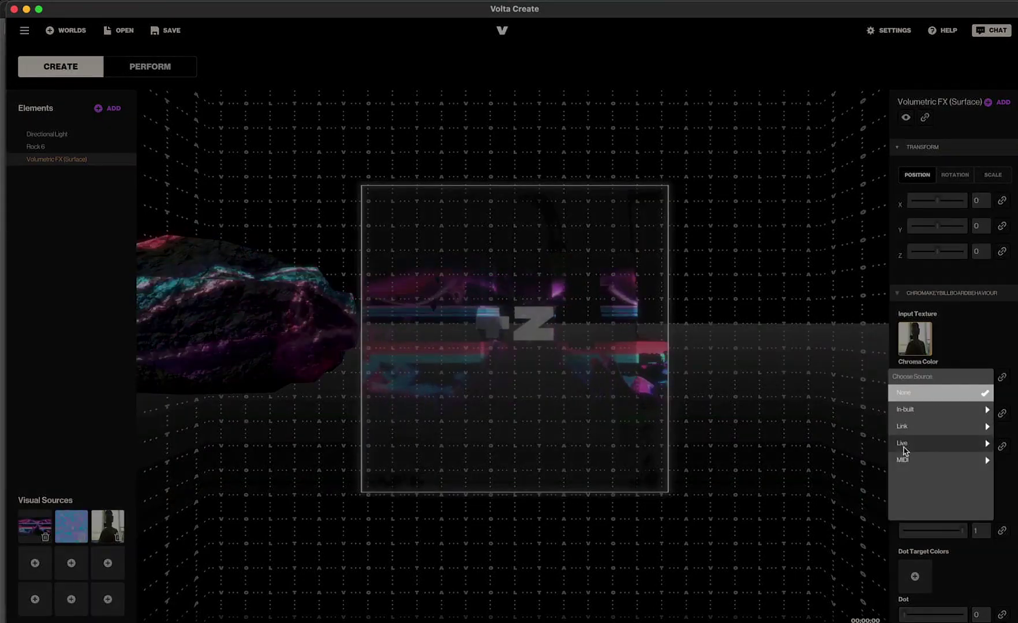
pyautogui.click(904, 443)
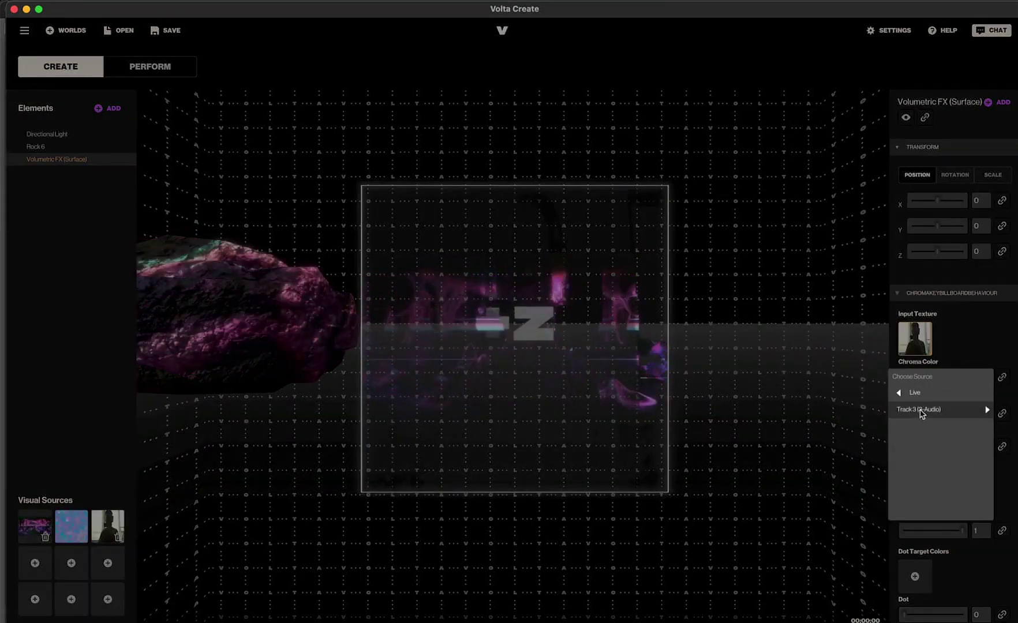
pyautogui.click(920, 410)
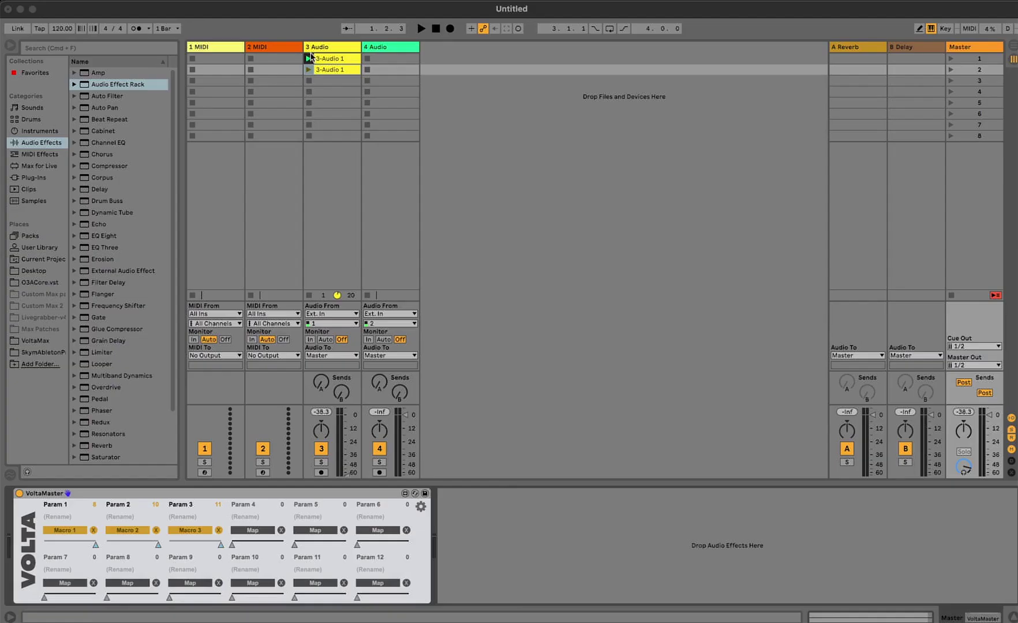
pyautogui.click(309, 58)
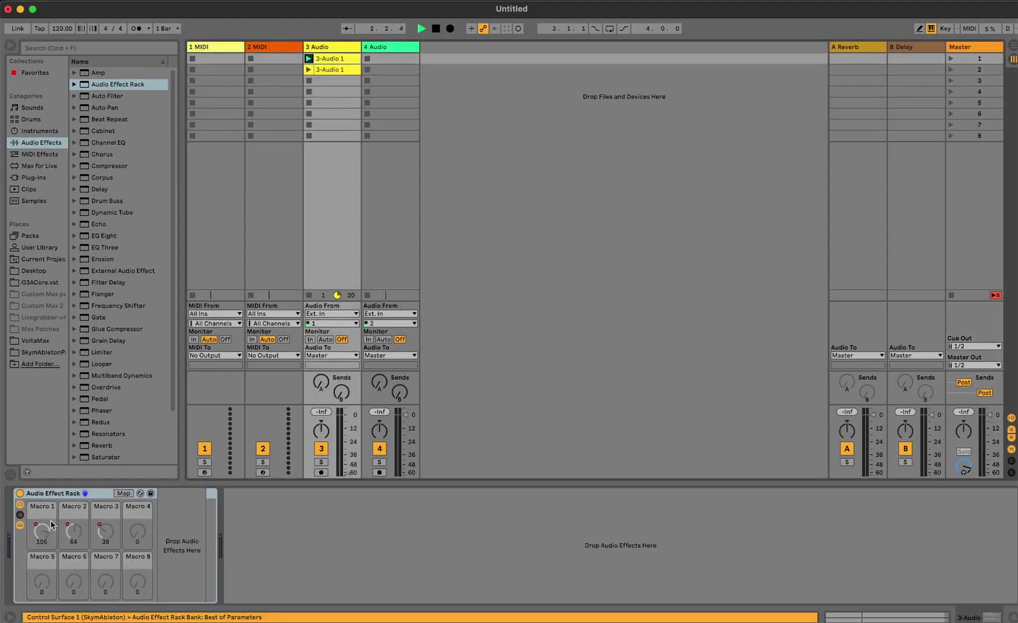
# Switch back to Volta Create and link the Chroma Color Range to a macro of Live Track 3 (3 Audio)
pyautogui.click(927, 609)
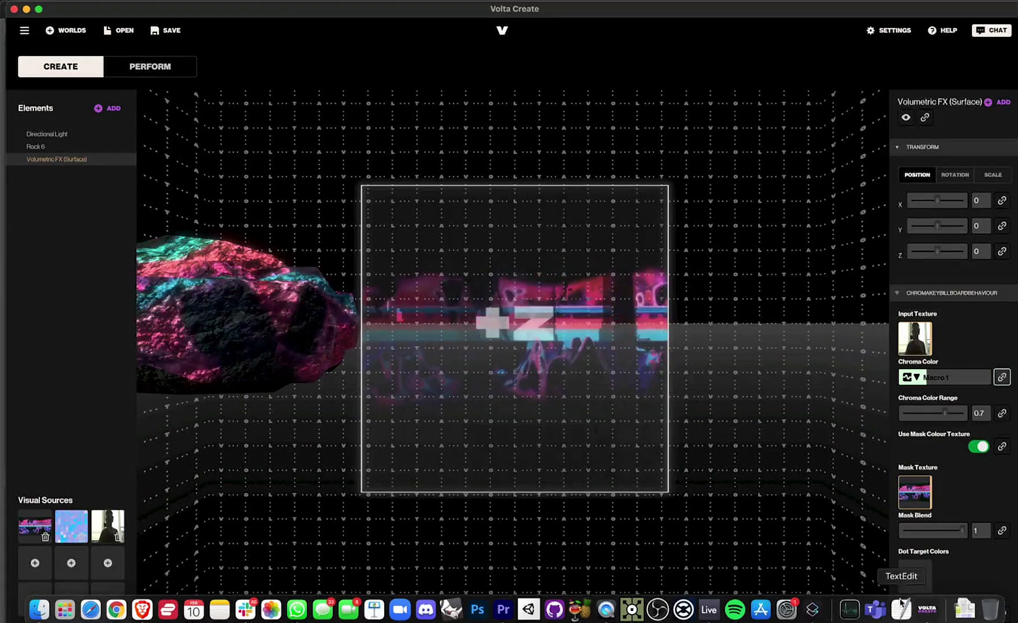
pyautogui.click(1002, 413)
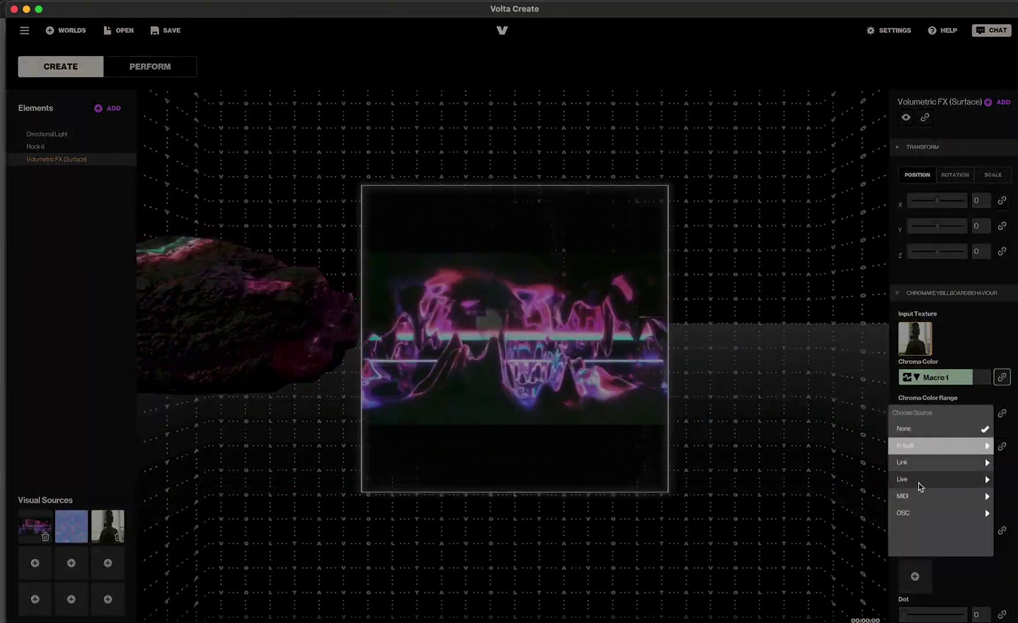
pyautogui.click(921, 480)
pyautogui.click(923, 449)
pyautogui.click(918, 470)
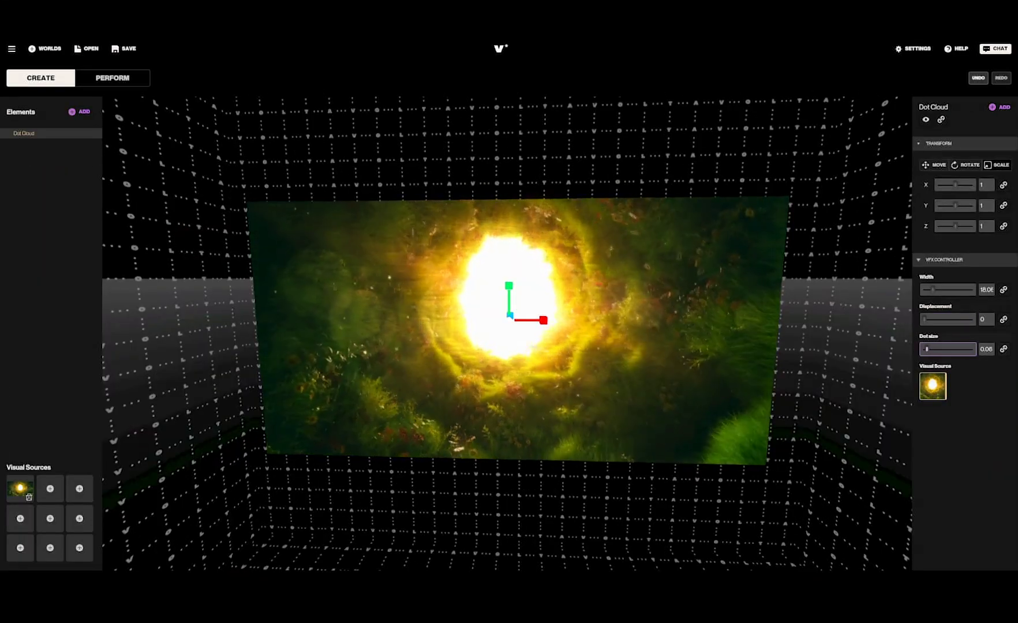
# Set the Dot Cloud's Displacement to 1.1 and increase its Dot size to 0.18
pyautogui.moveTo(635, 357); pyautogui.dragTo(286, 359, button='middle')
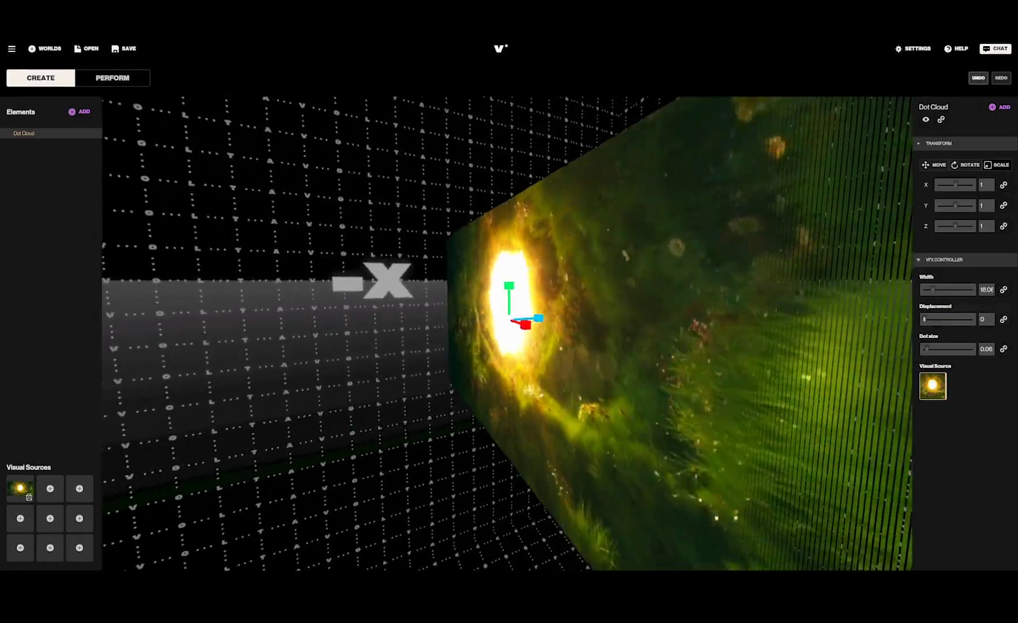
pyautogui.moveTo(924, 319)
pyautogui.mouseDown()
pyautogui.moveTo(947, 319)
pyautogui.moveTo(925, 319)
pyautogui.mouseUp()
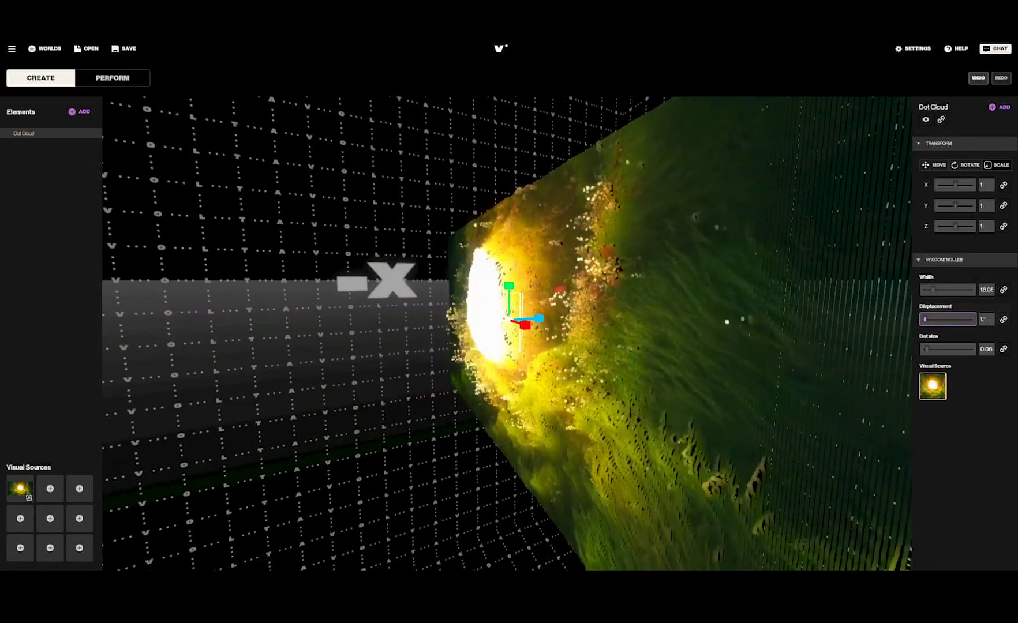
pyautogui.moveTo(927, 350); pyautogui.dragTo(933, 349)
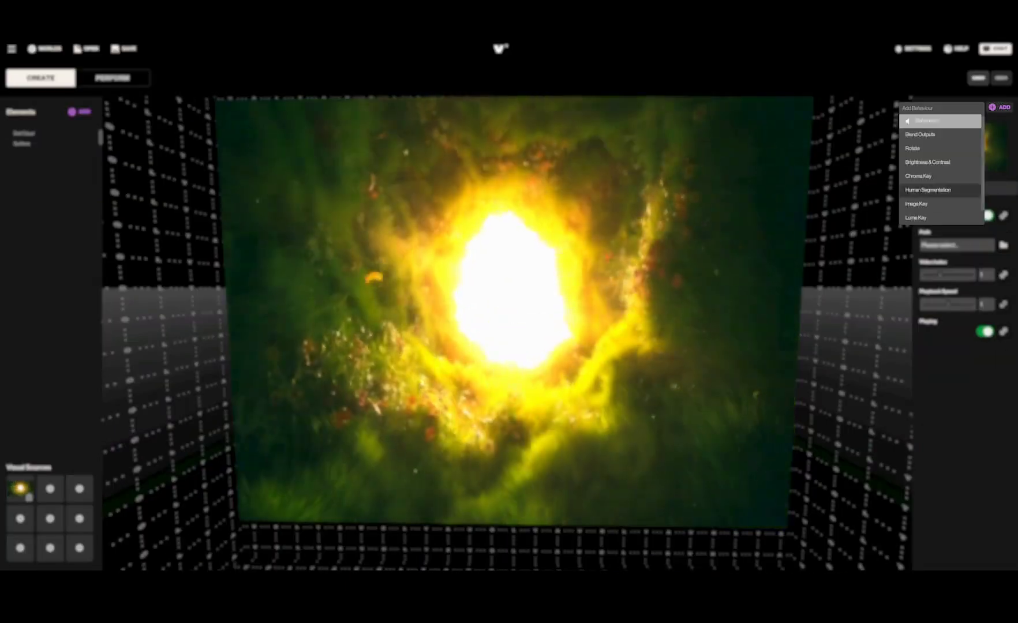
# Add the Luma Key behaviour to the Folder of Videos visual source
pyautogui.click(940, 219)
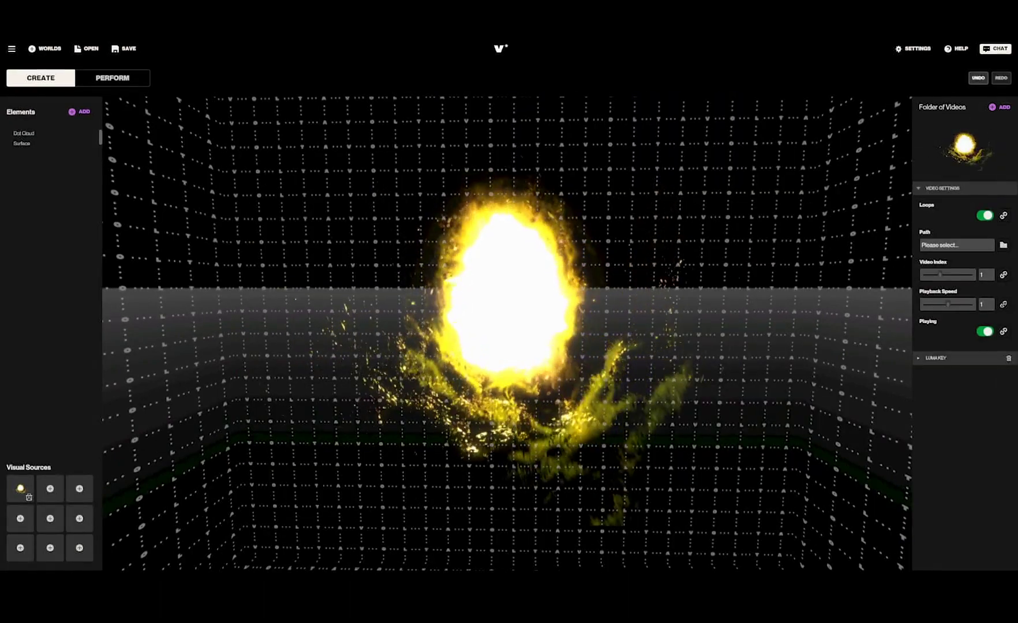
# Duplicate the Surface into four crossing copies, with the third rotated 90 and the fourth -45 about Y
pyautogui.click(22, 144)
pyautogui.hotkey('ctrl', 'd')
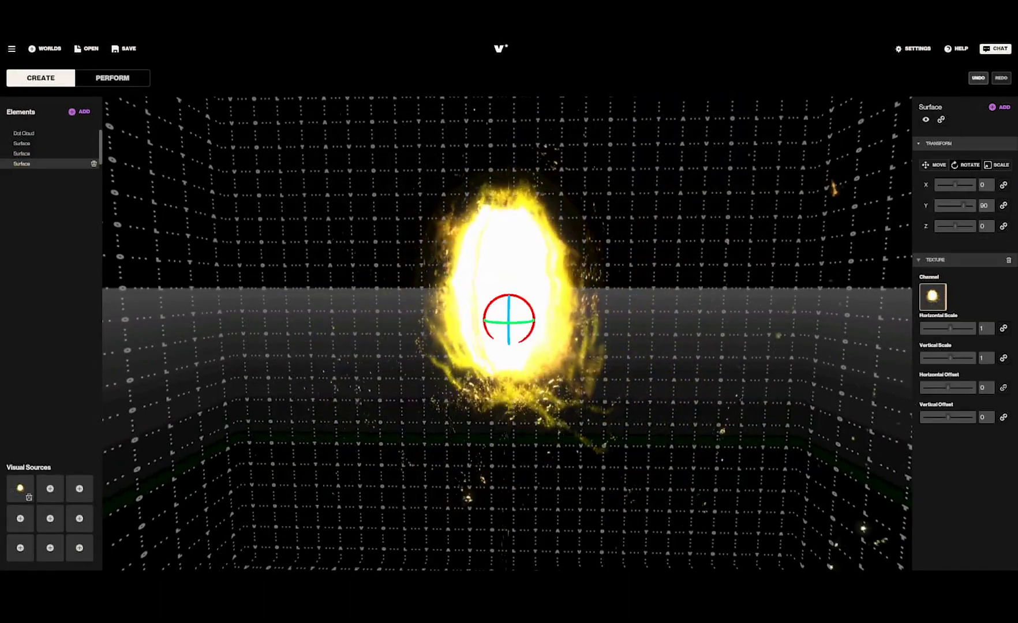
pyautogui.hotkey('ctrl', 'd')
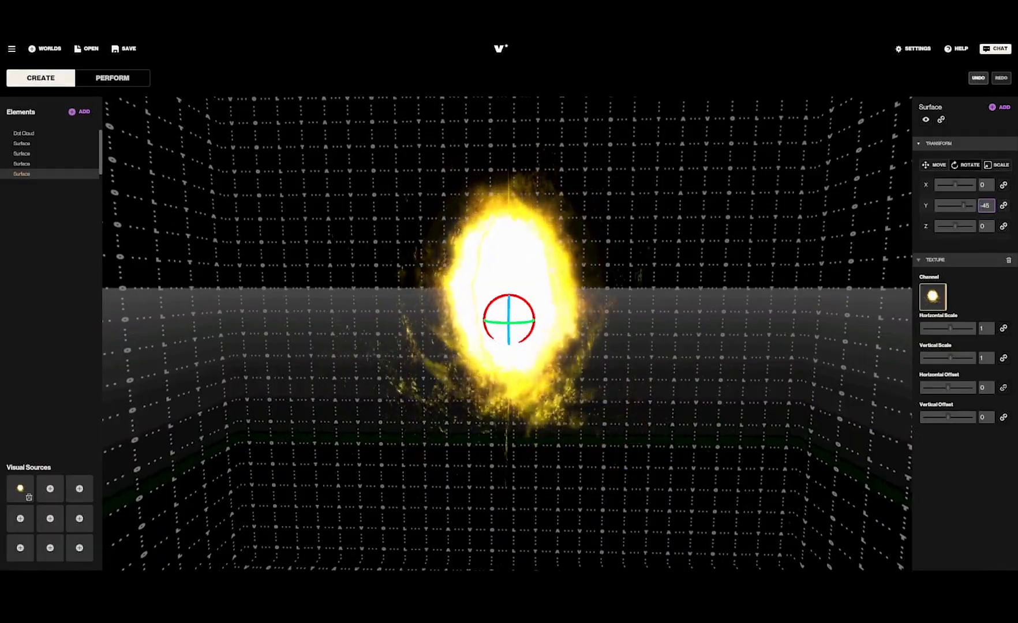
pyautogui.press('Return')
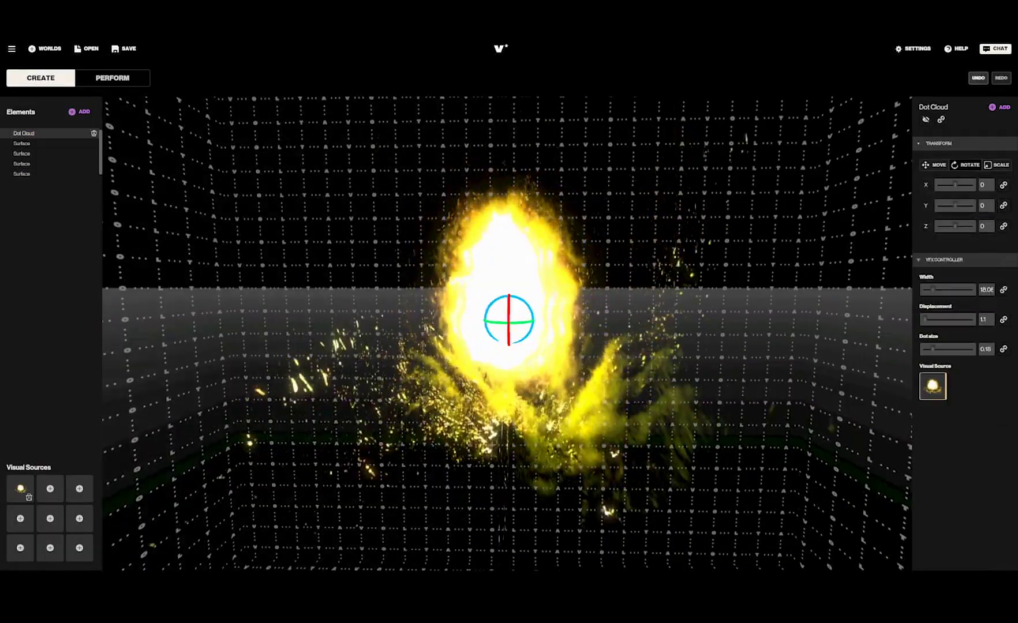
pyautogui.moveTo(508, 369)
pyautogui.mouseDown(button='middle')
pyautogui.moveTo(623, 361)
pyautogui.moveTo(462, 341)
pyautogui.moveTo(456, 294)
pyautogui.moveTo(664, 398)
pyautogui.mouseUp(button='middle')
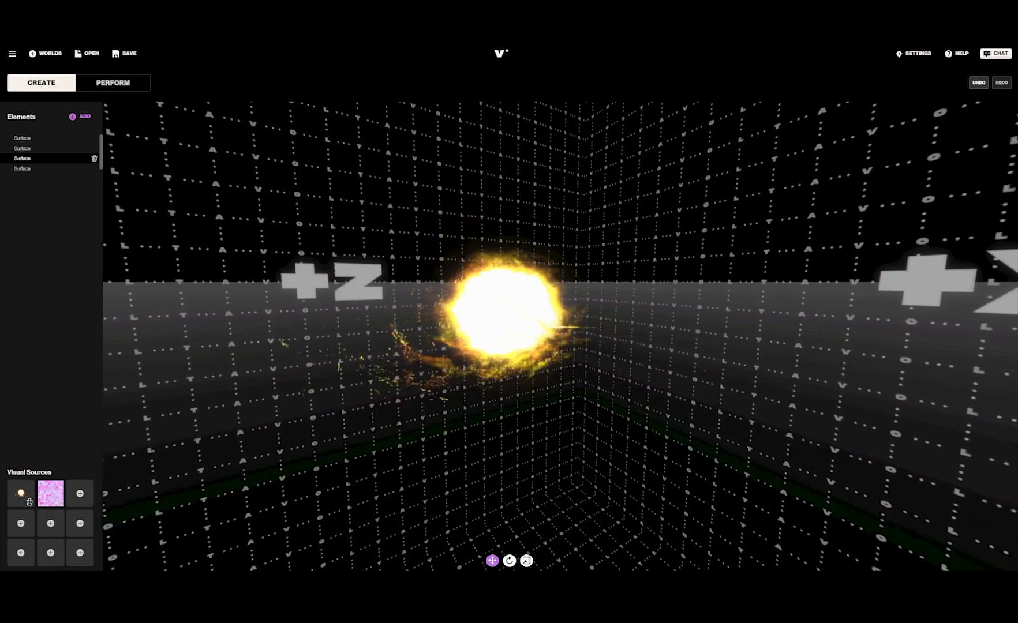
# Select the first Surface and examine how its linked Y scale moves, viewing the scene from a lower angle
pyautogui.click(23, 139)
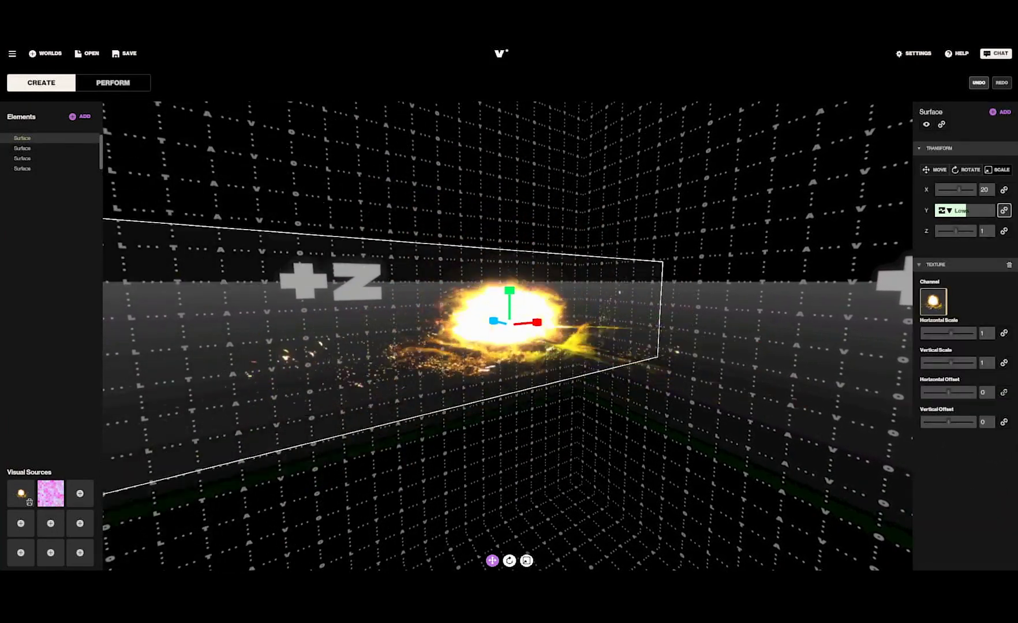
pyautogui.moveTo(510, 404); pyautogui.dragTo(353, 385)
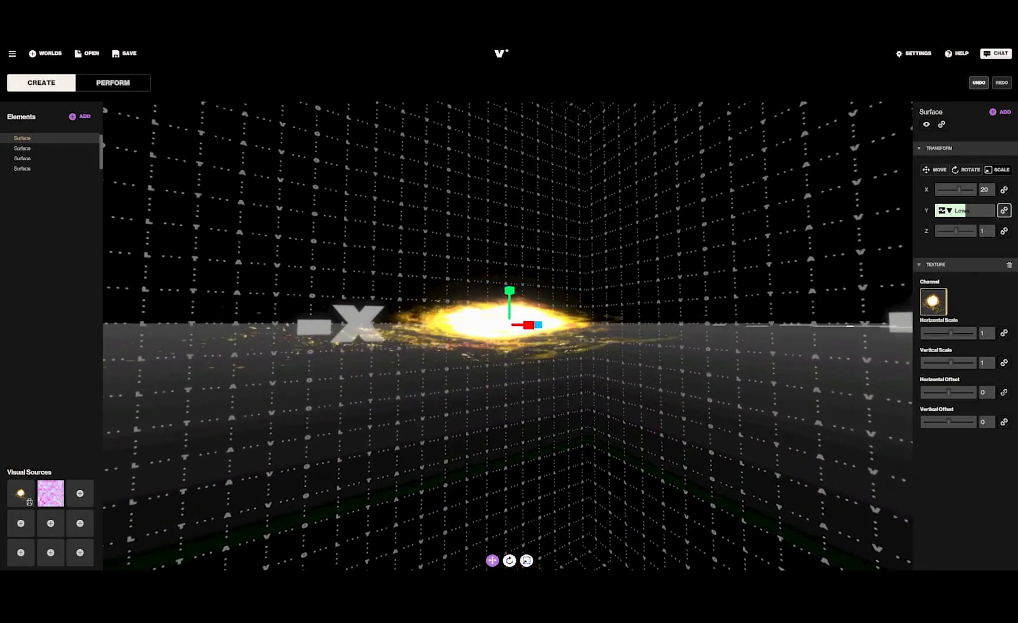